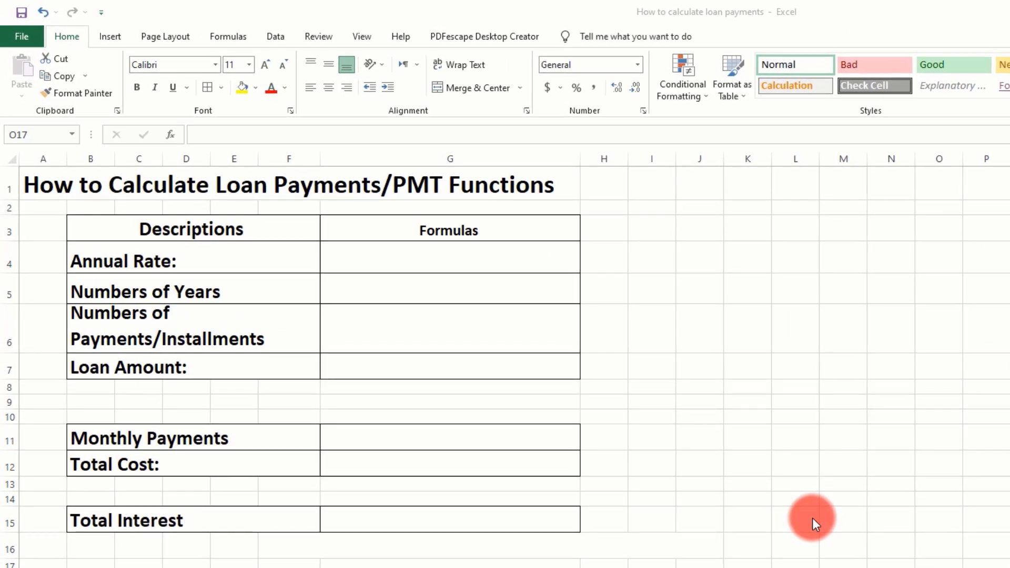
# - Examine the loan template's headings, the rate, years, installments and loan amount rows, and the payment, cost and interest rows
pyautogui.click(374, 263)
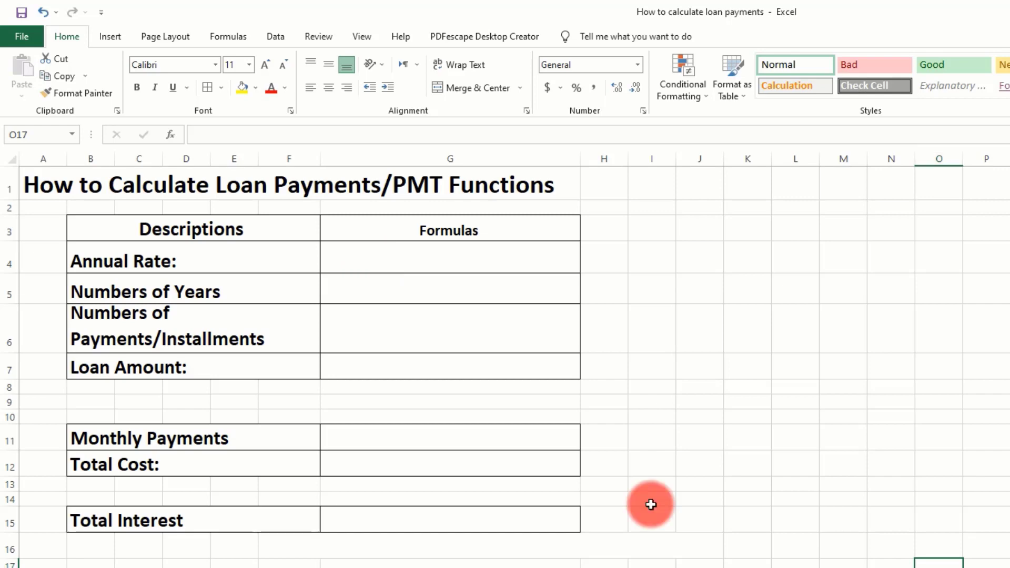
pyautogui.click(435, 261)
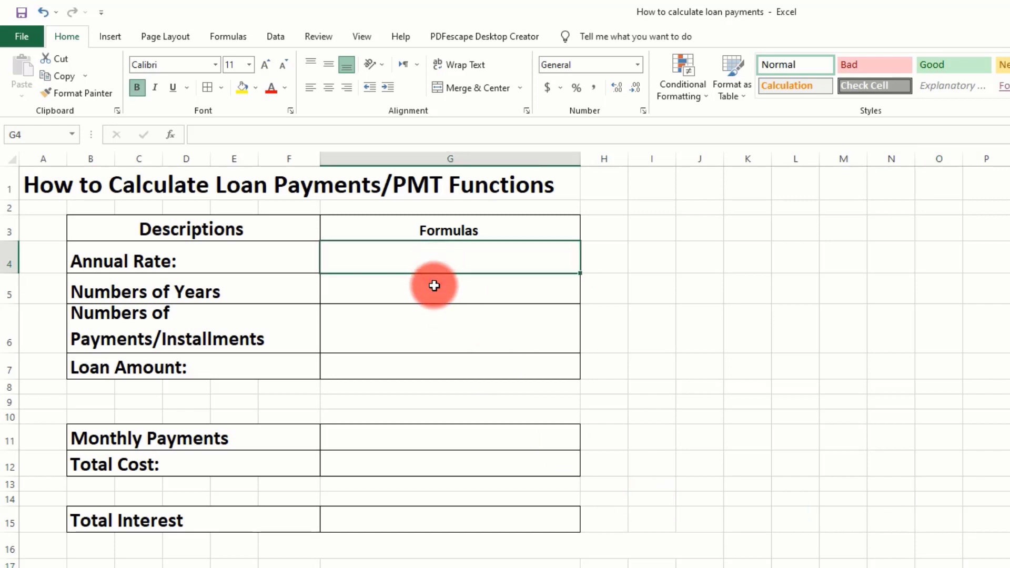
pyautogui.click(434, 284)
pyautogui.click(422, 364)
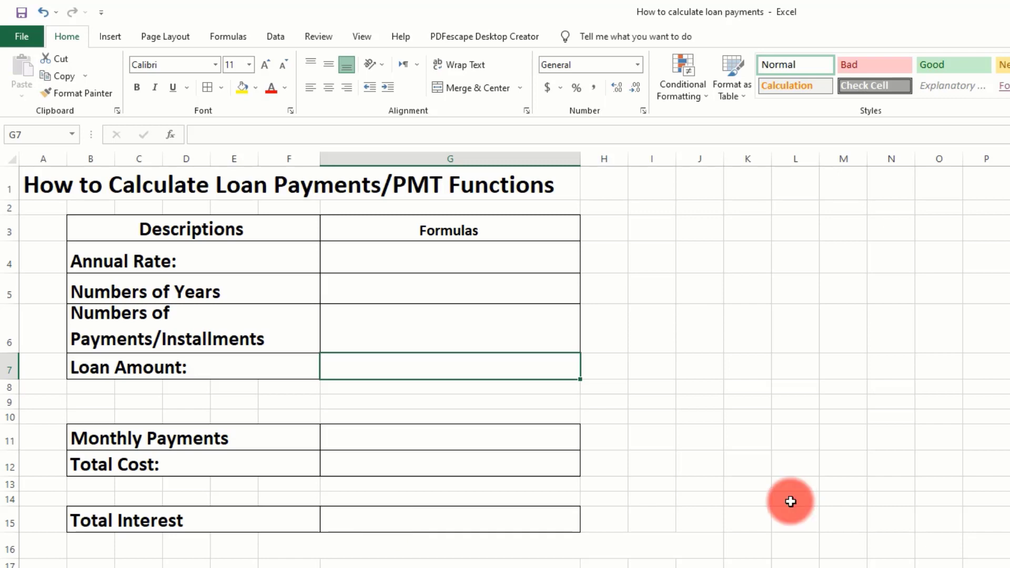
pyautogui.click(233, 234)
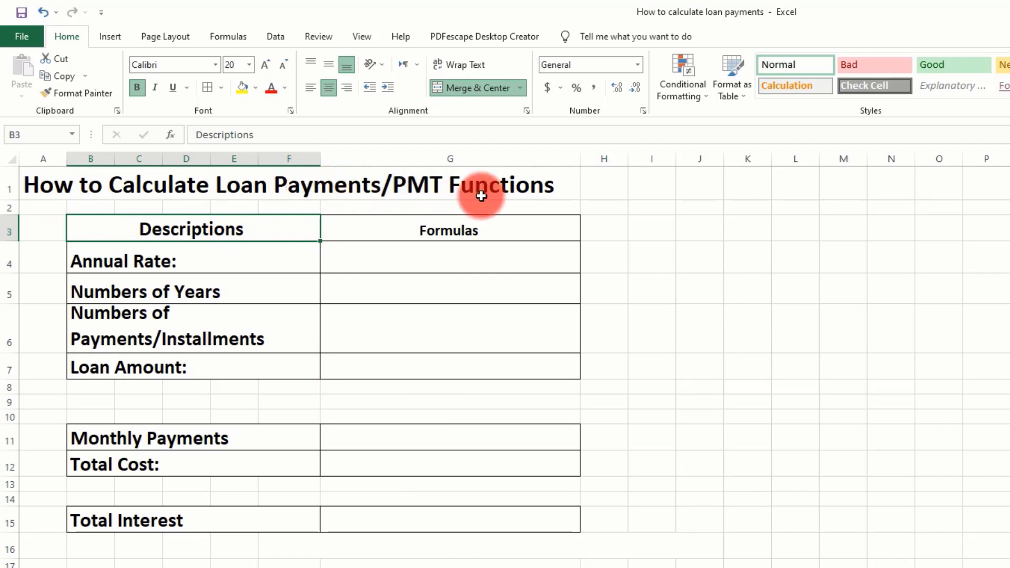
pyautogui.click(457, 227)
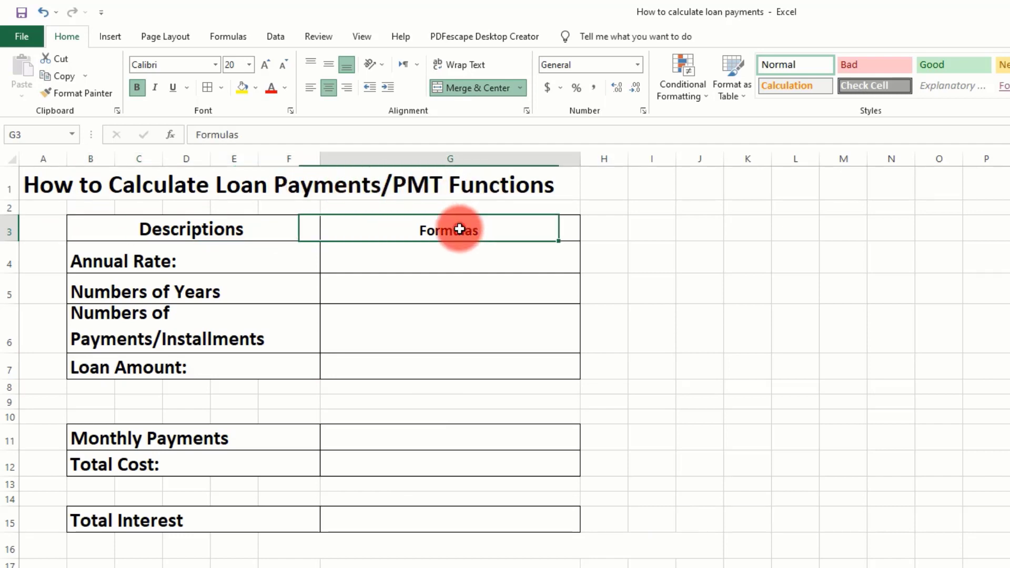
pyautogui.click(207, 267)
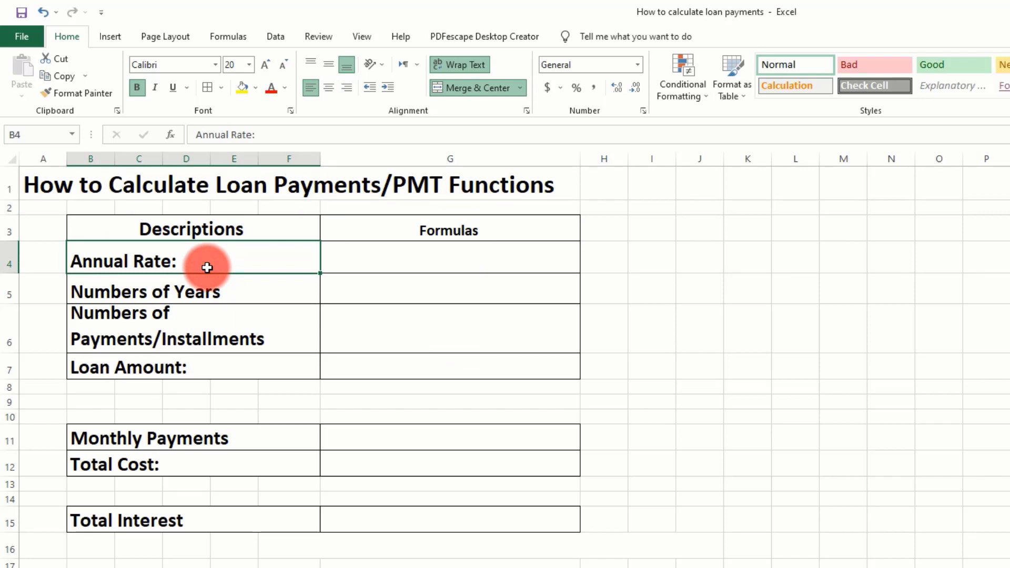
pyautogui.click(259, 288)
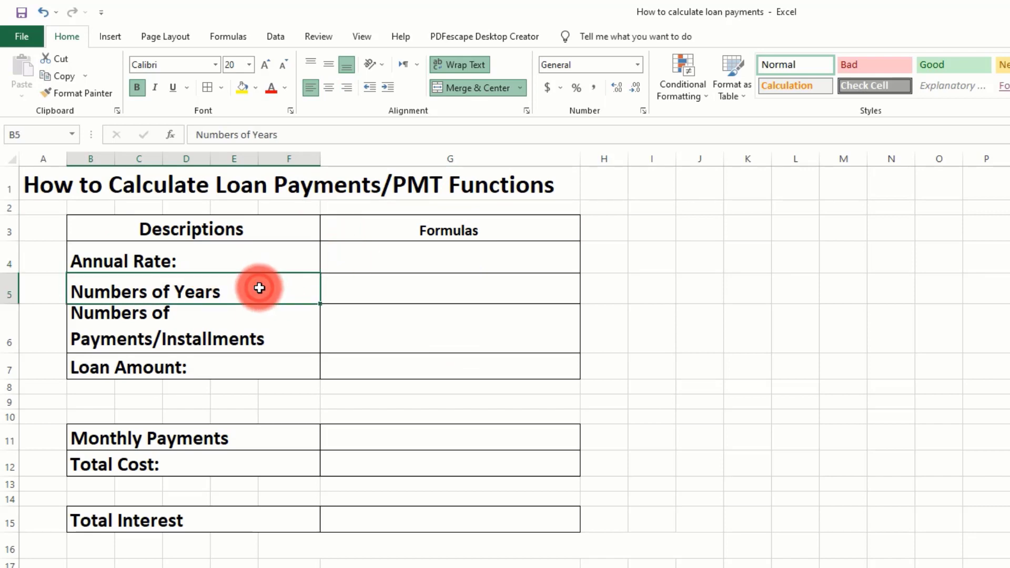
pyautogui.click(452, 293)
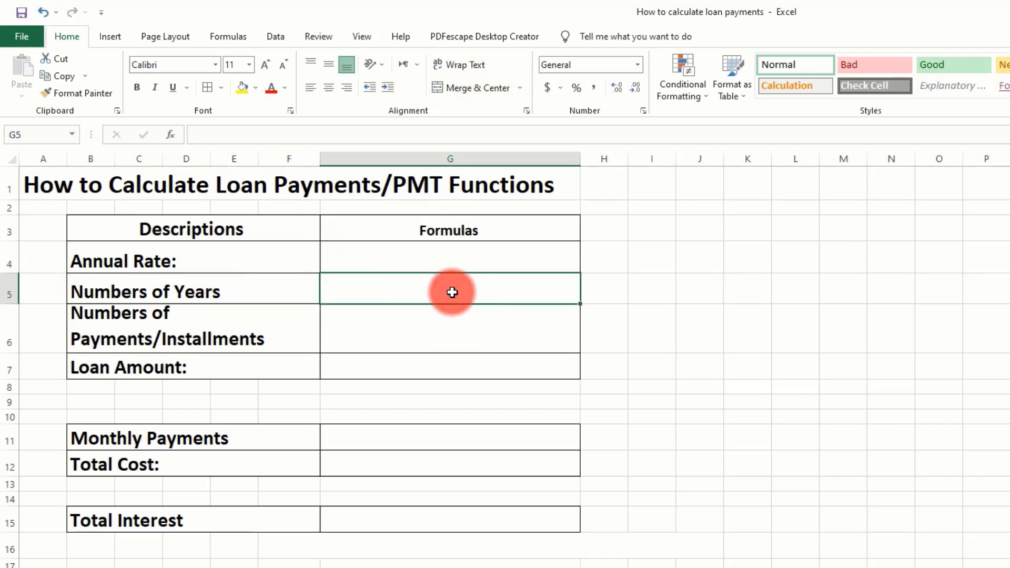
pyautogui.click(199, 329)
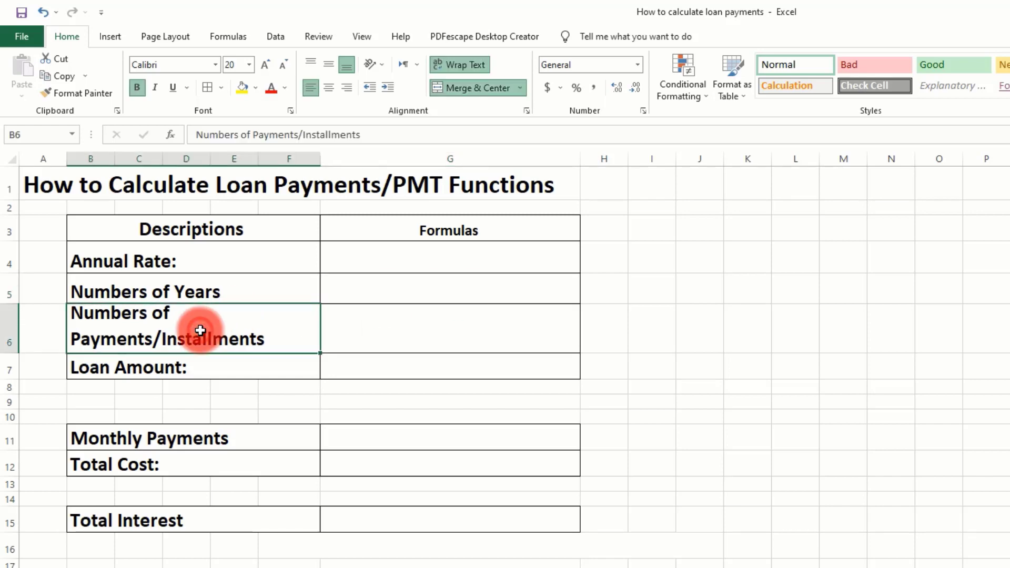
pyautogui.click(449, 329)
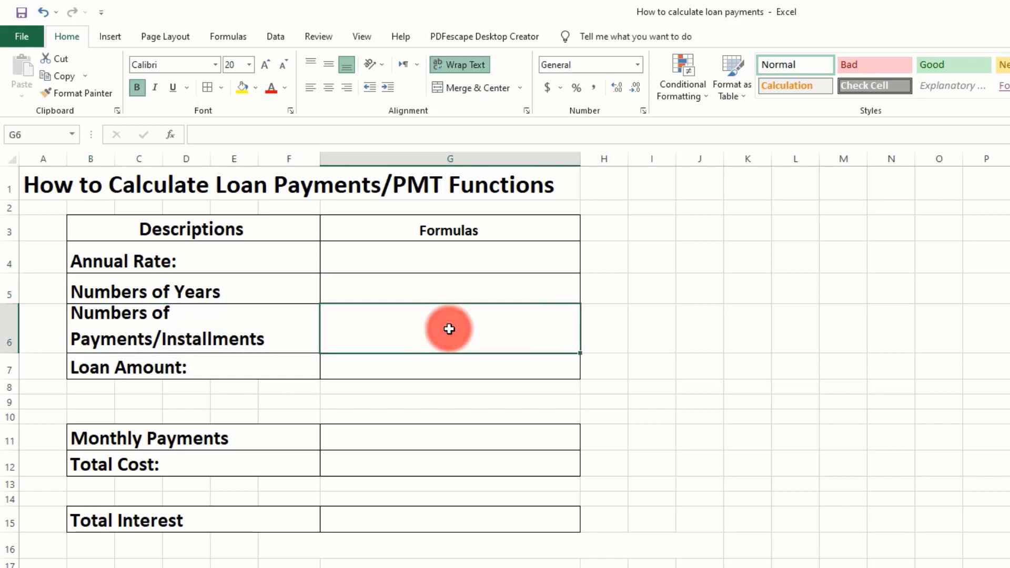
pyautogui.click(193, 366)
pyautogui.click(372, 368)
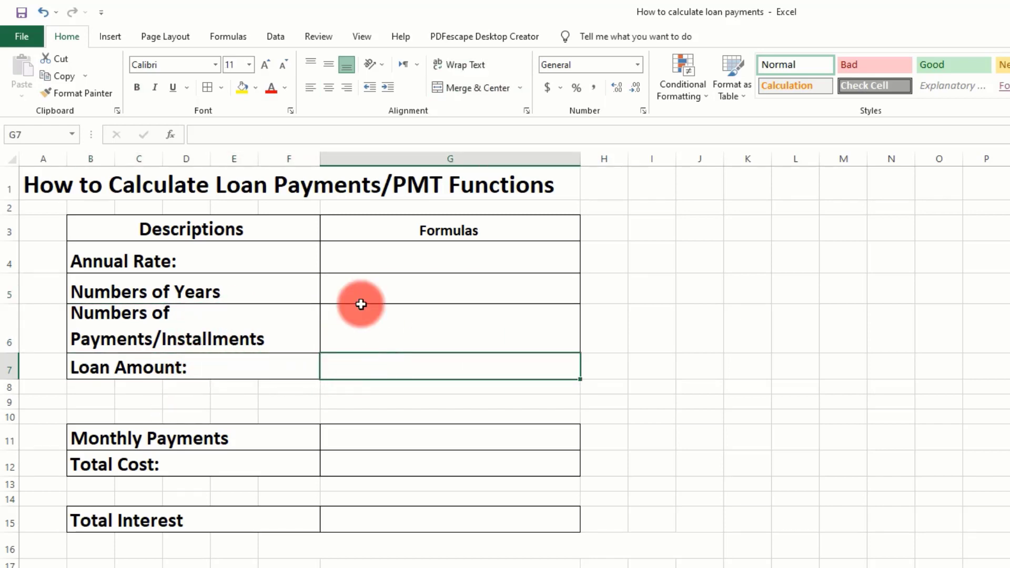
pyautogui.click(379, 255)
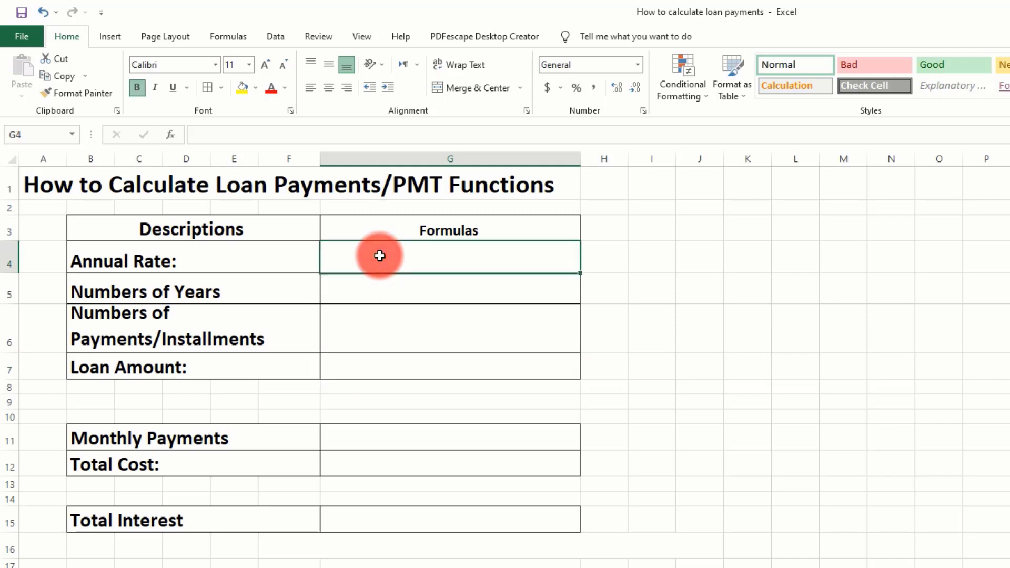
pyautogui.click(266, 436)
pyautogui.click(386, 437)
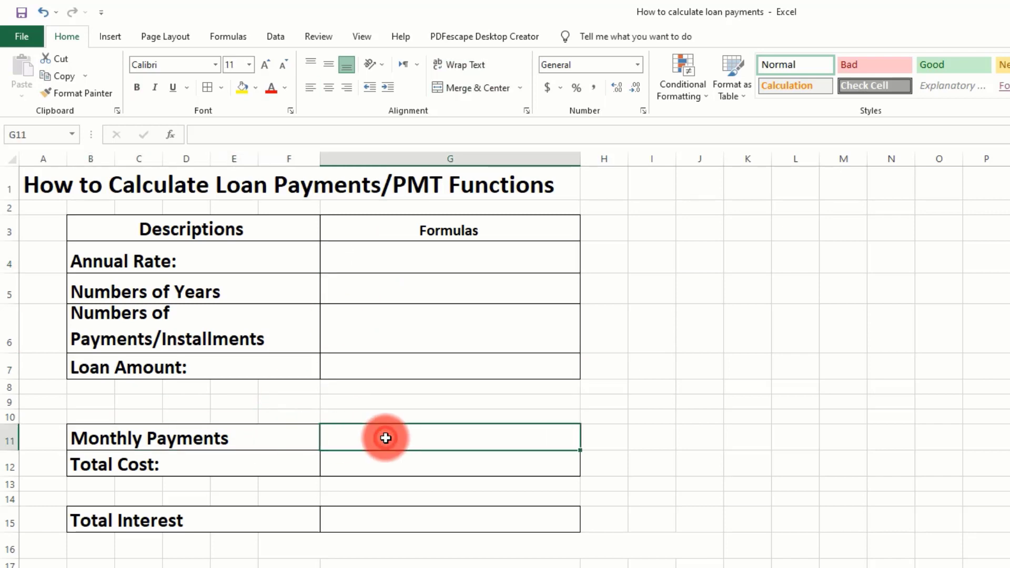
pyautogui.click(366, 471)
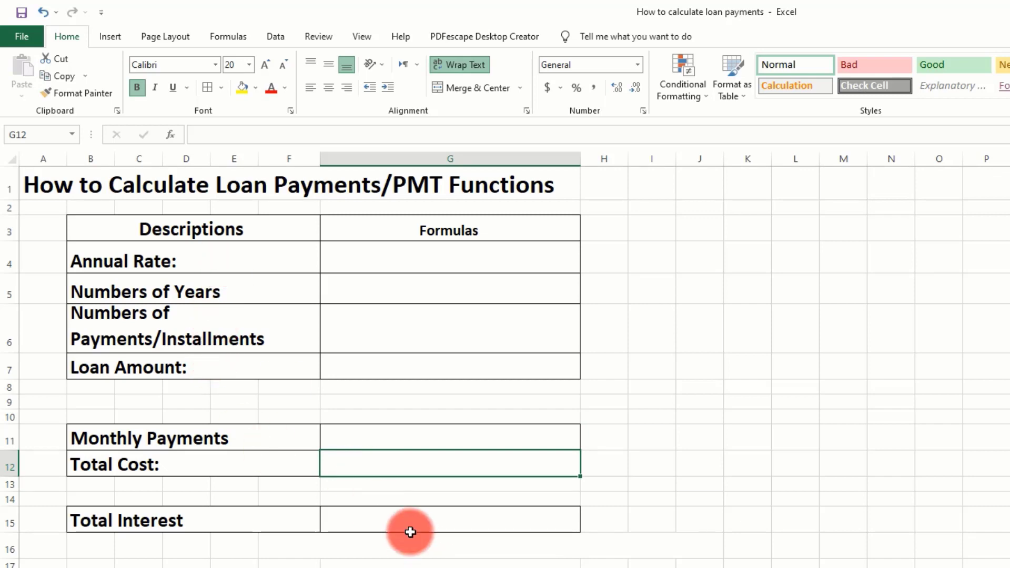
pyautogui.click(393, 523)
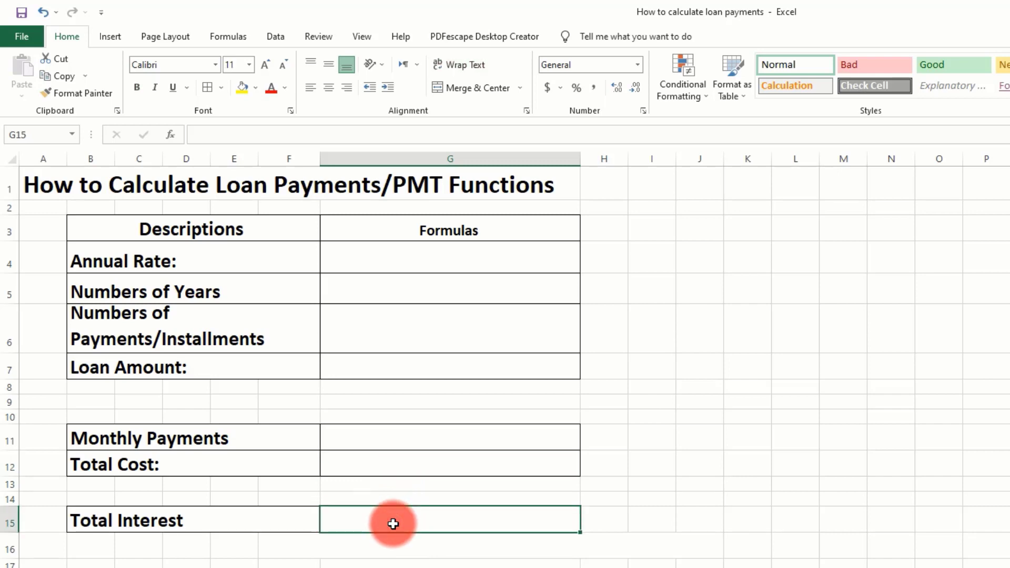
pyautogui.click(274, 374)
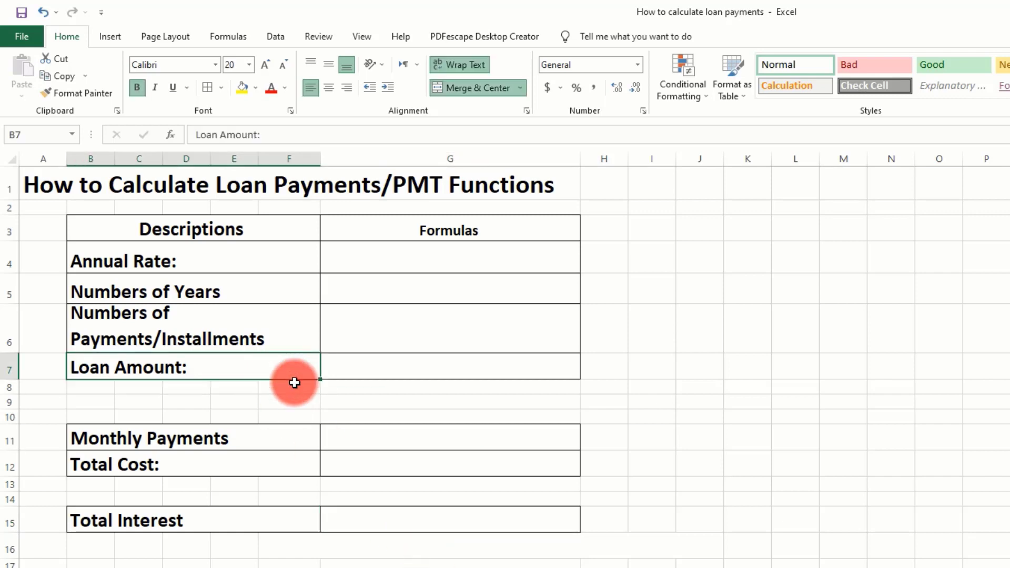
pyautogui.click(412, 515)
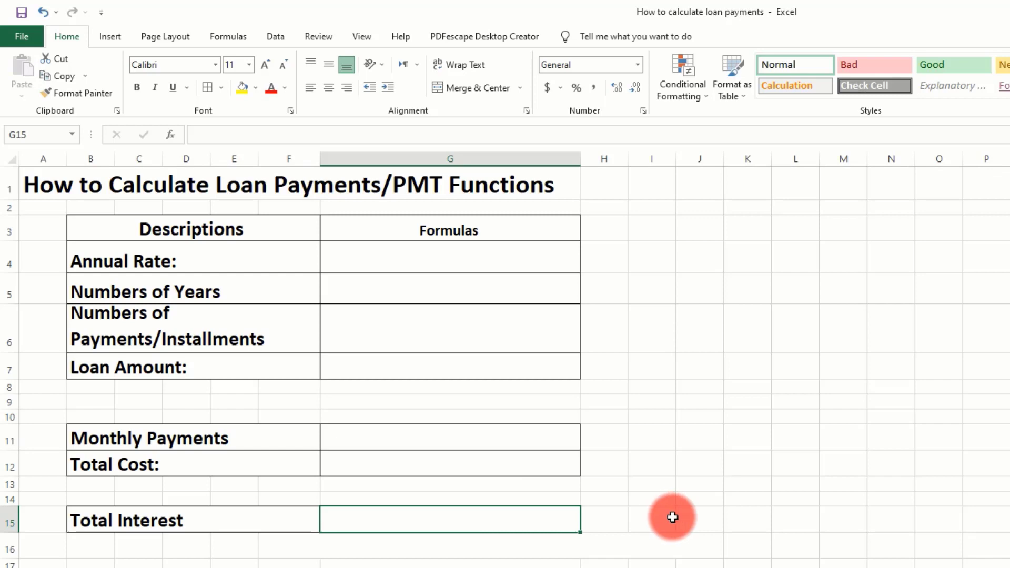
# - Enter 100000 as the loan amount in cell G7
pyautogui.click(431, 366)
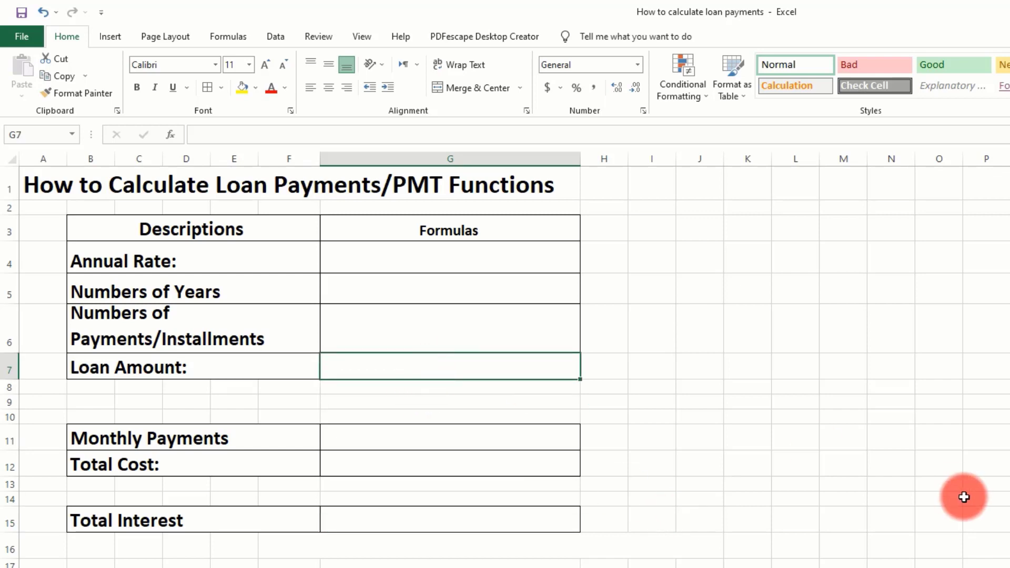
pyautogui.write('100000')
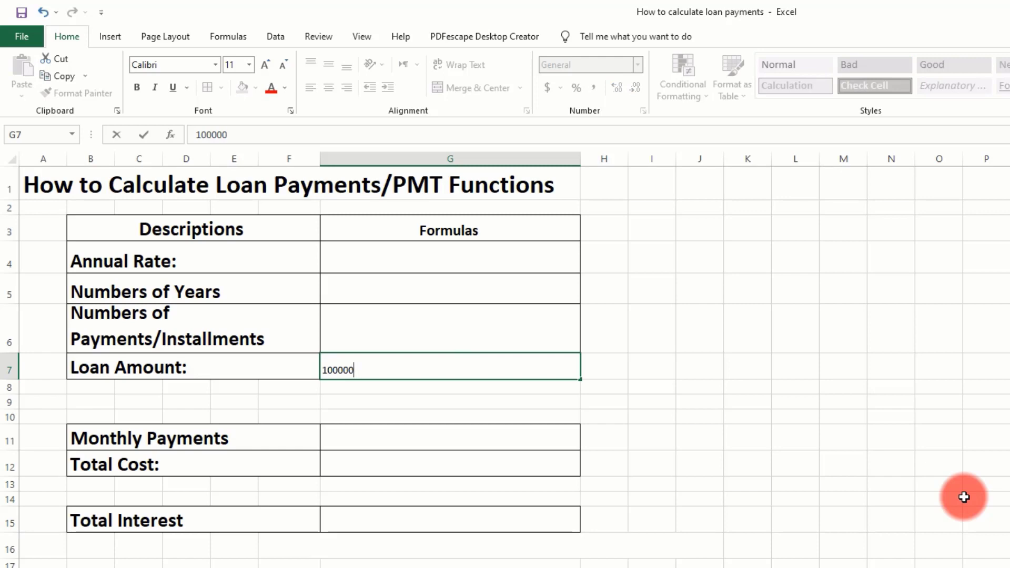
pyautogui.click(855, 537)
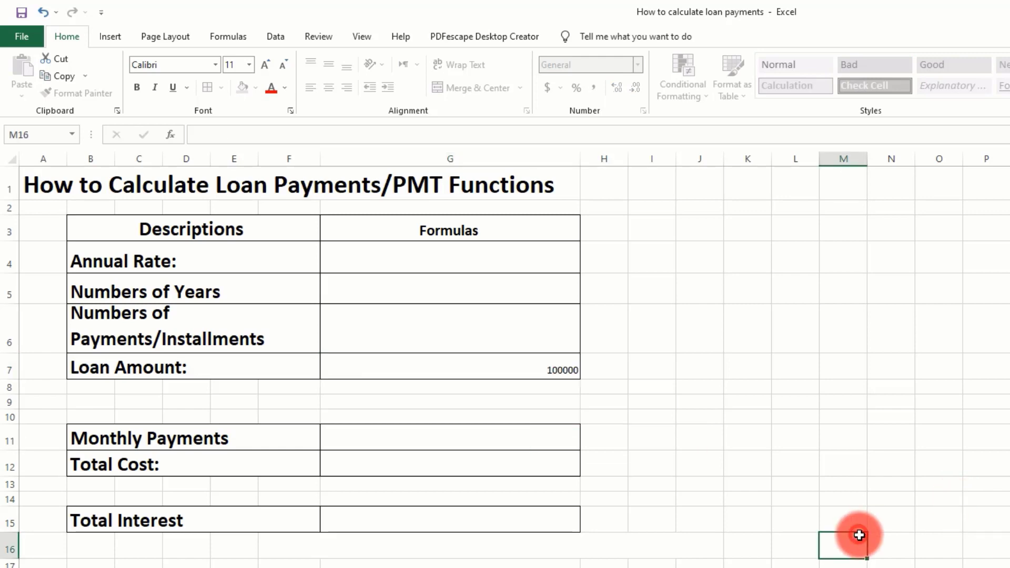
# - Center the loan amount value horizontally and vertically, make it bold, and enlarge its font size to 22
pyautogui.click(412, 364)
pyautogui.click(329, 89)
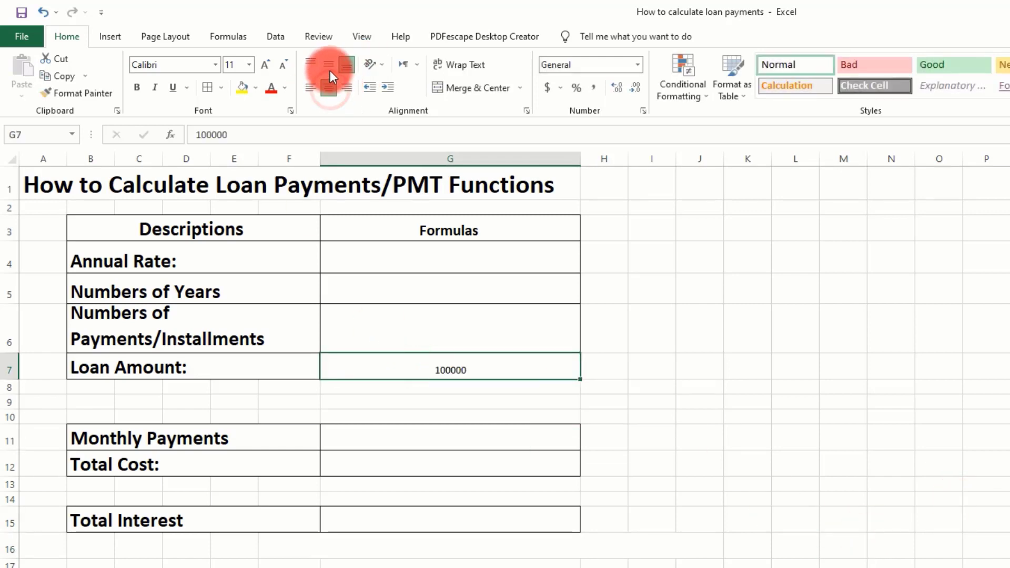
pyautogui.click(330, 67)
pyautogui.click(138, 88)
pyautogui.click(263, 66)
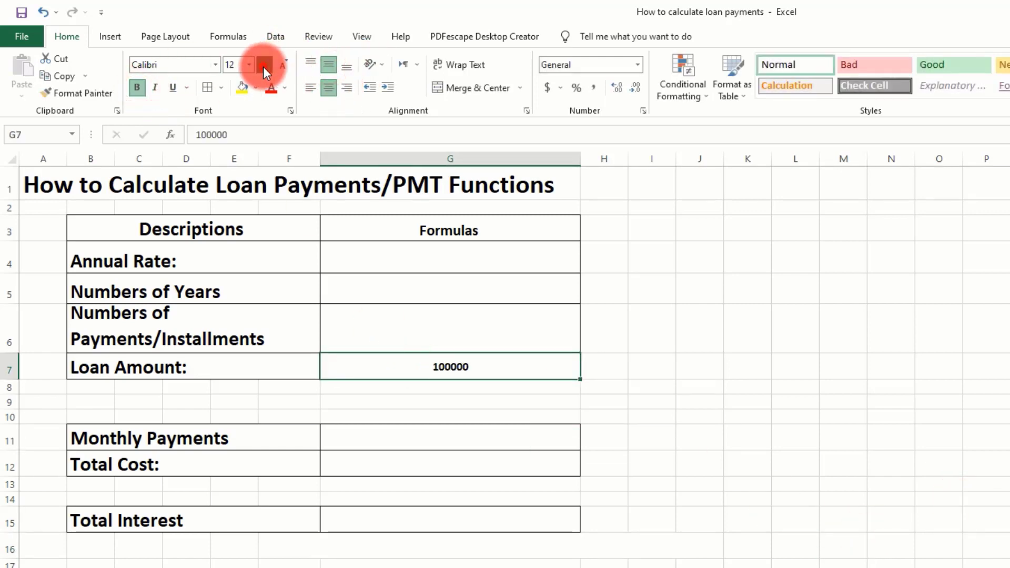
pyautogui.click(263, 66)
pyautogui.click(263, 66)
pyautogui.click(263, 66)
pyautogui.click(263, 66)
pyautogui.click(263, 66)
pyautogui.click(692, 408)
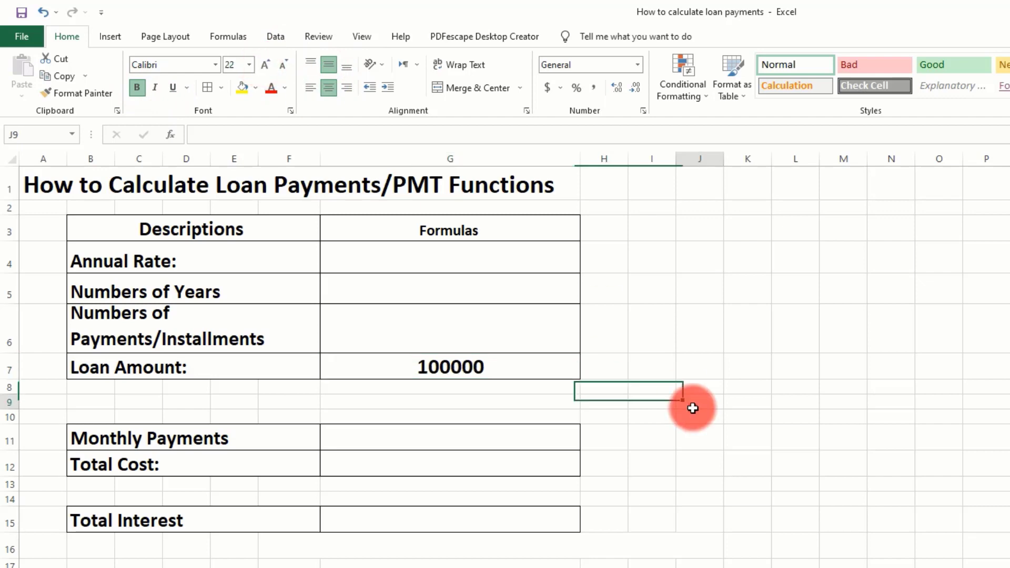
# - Enter 8 as the number of years in cell G5
pyautogui.click(496, 365)
pyautogui.click(433, 291)
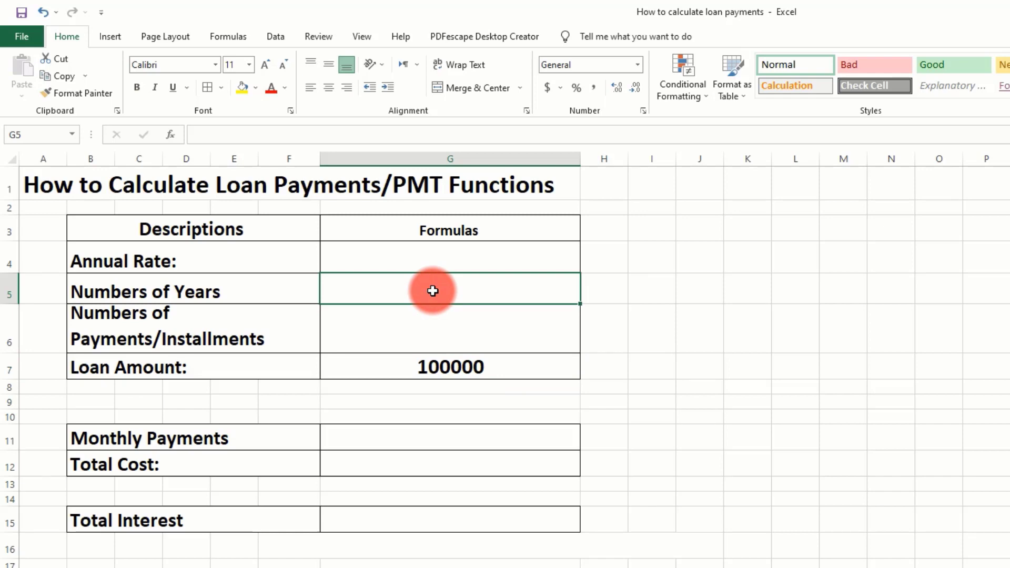
pyautogui.write('8')
# - Copy the loan amount cell's formatting to cells G4 through G15 with Format Painter and save the workbook
pyautogui.click(470, 359)
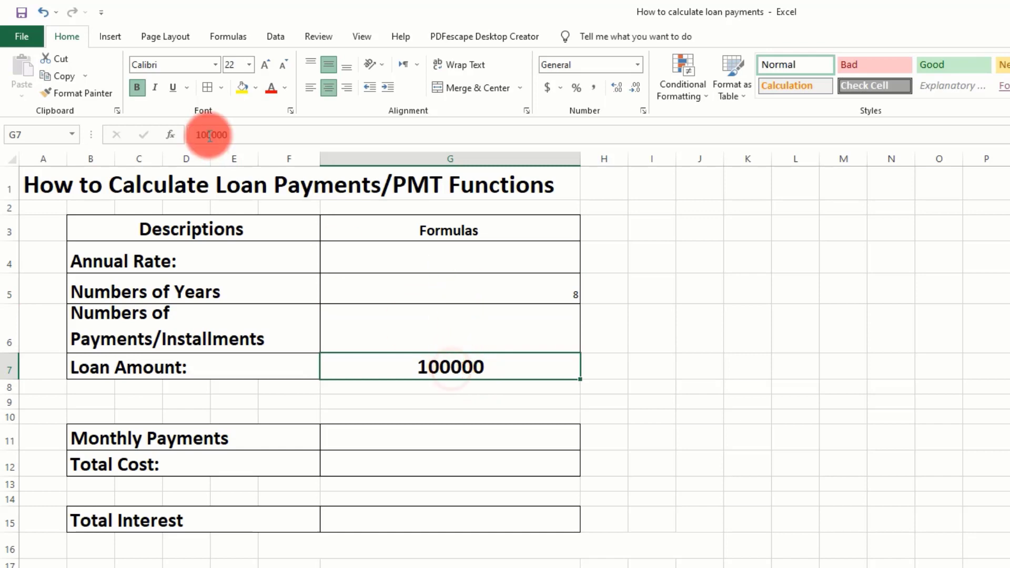
pyautogui.click(96, 91)
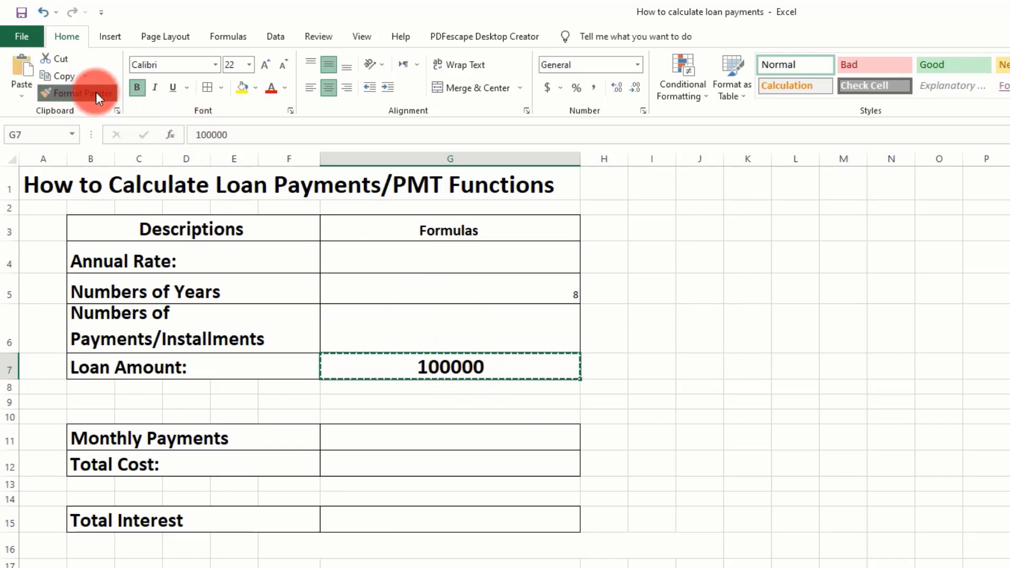
pyautogui.moveTo(446, 257); pyautogui.dragTo(451, 510)
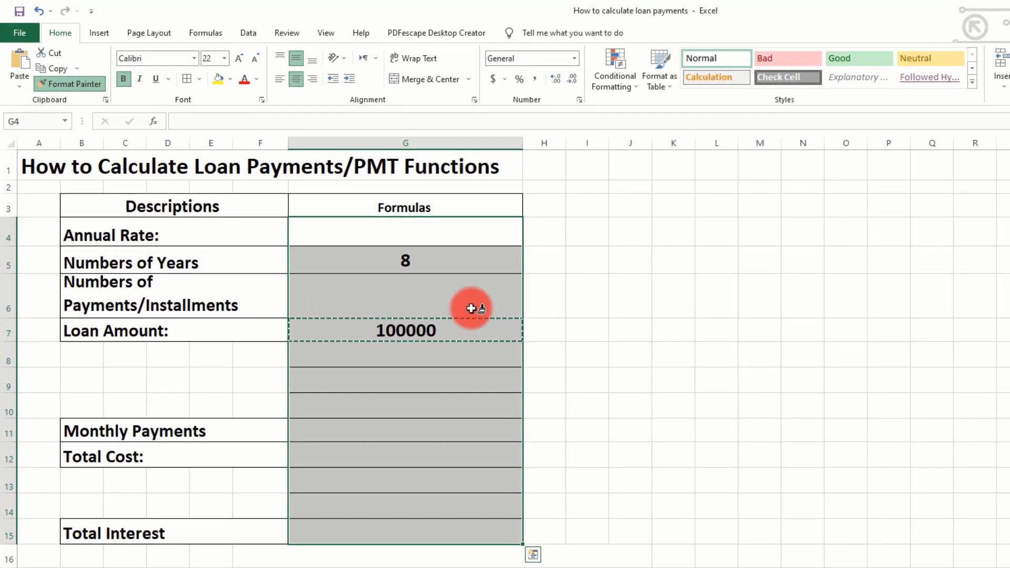
pyautogui.click(20, 11)
pyautogui.click(676, 409)
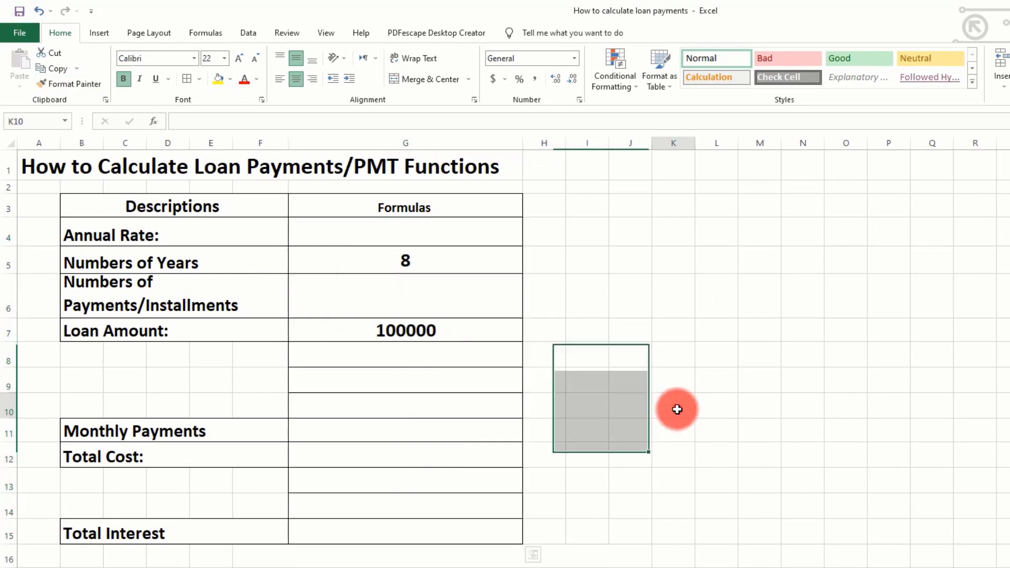
pyautogui.click(440, 260)
pyautogui.click(414, 306)
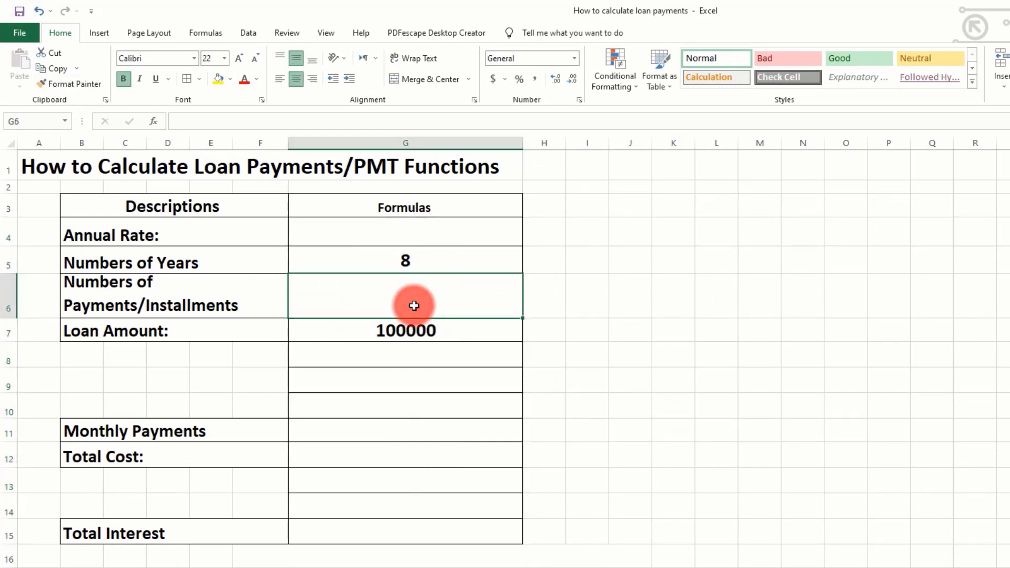
pyautogui.write('4')
pyautogui.click(710, 325)
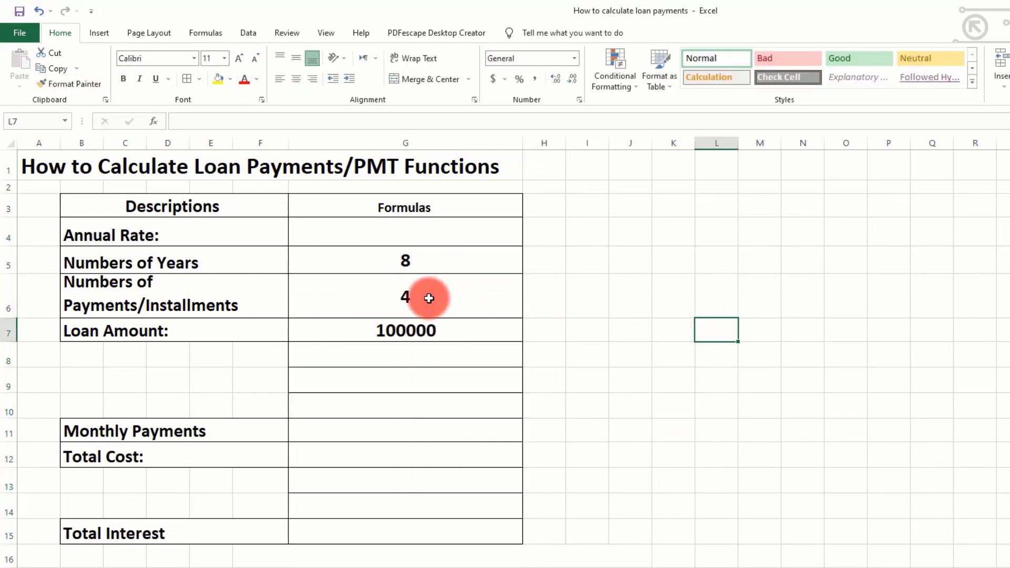
pyautogui.click(428, 299)
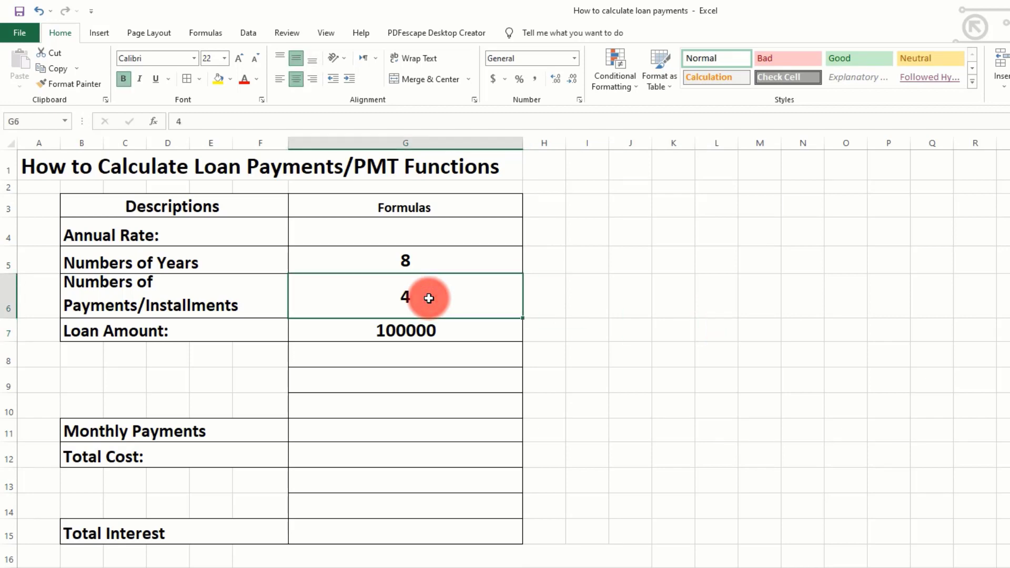
pyautogui.press('Delete')
pyautogui.click(604, 314)
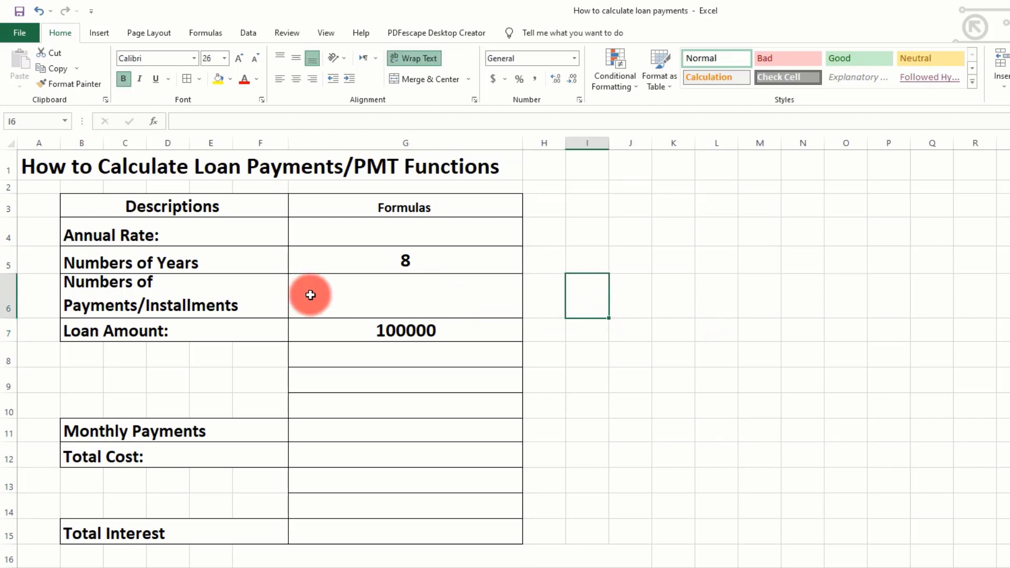
# - Enter 5% as the annual rate in cell G4
pyautogui.click(409, 256)
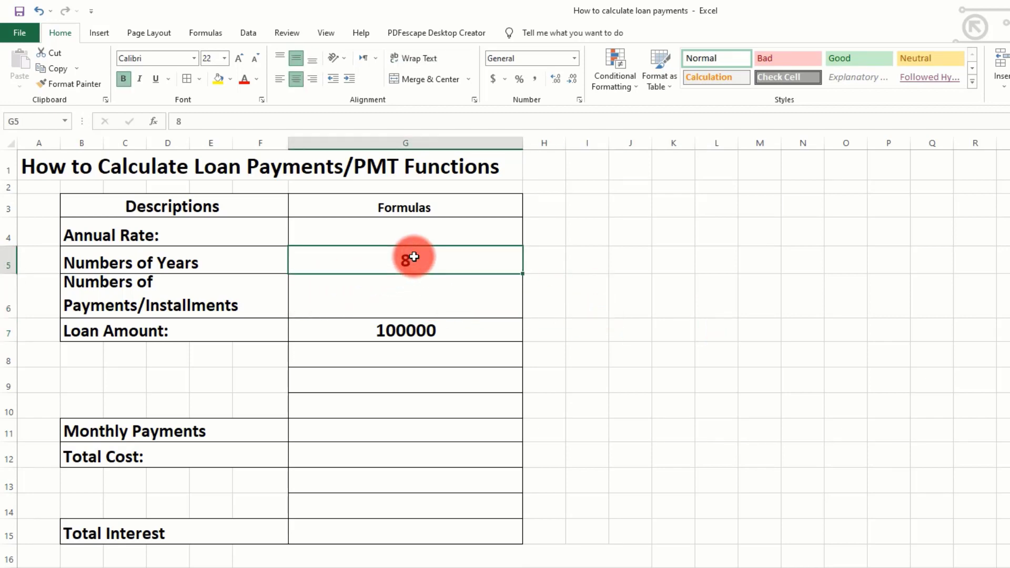
pyautogui.click(414, 332)
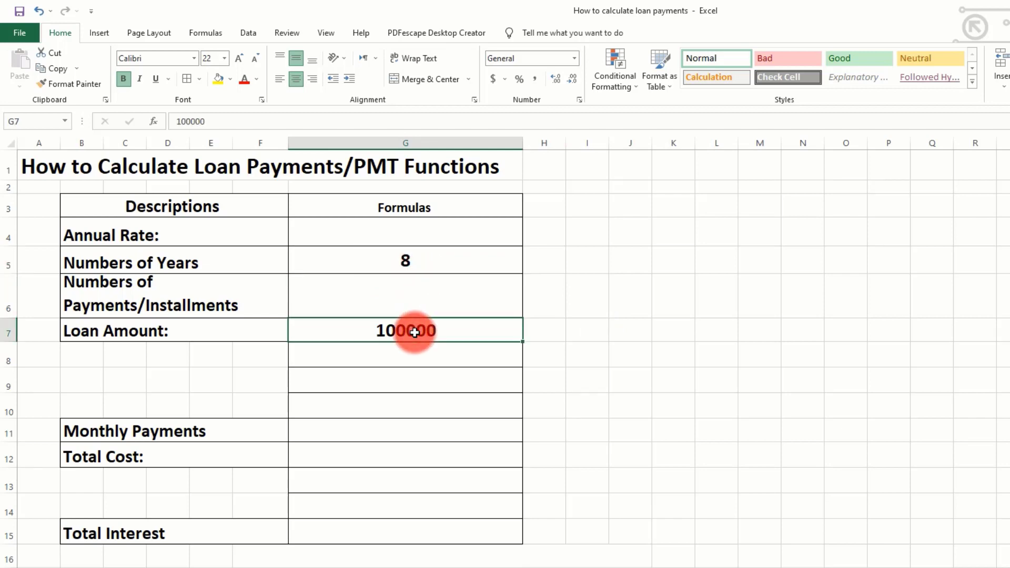
pyautogui.click(399, 237)
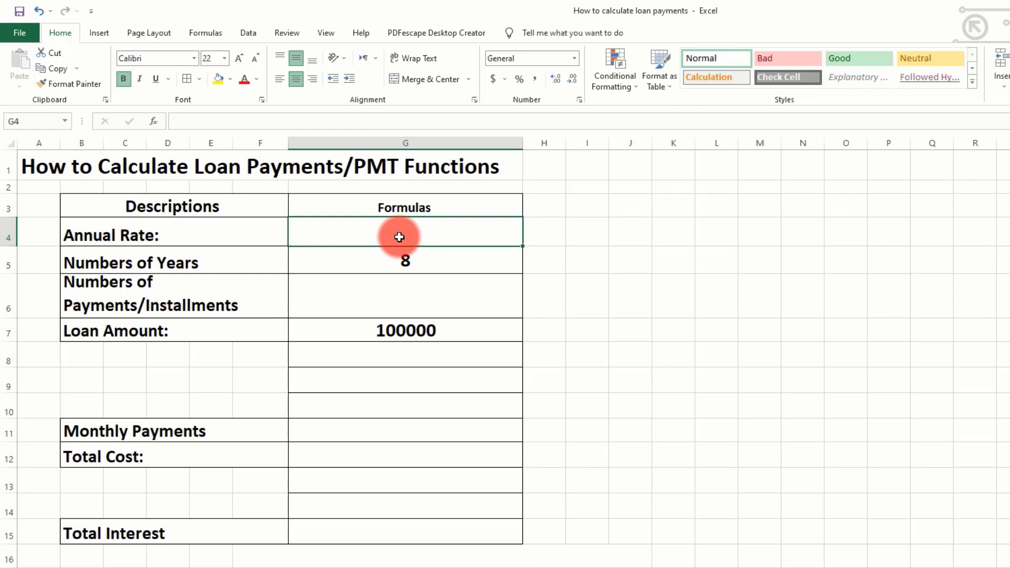
pyautogui.write('5')
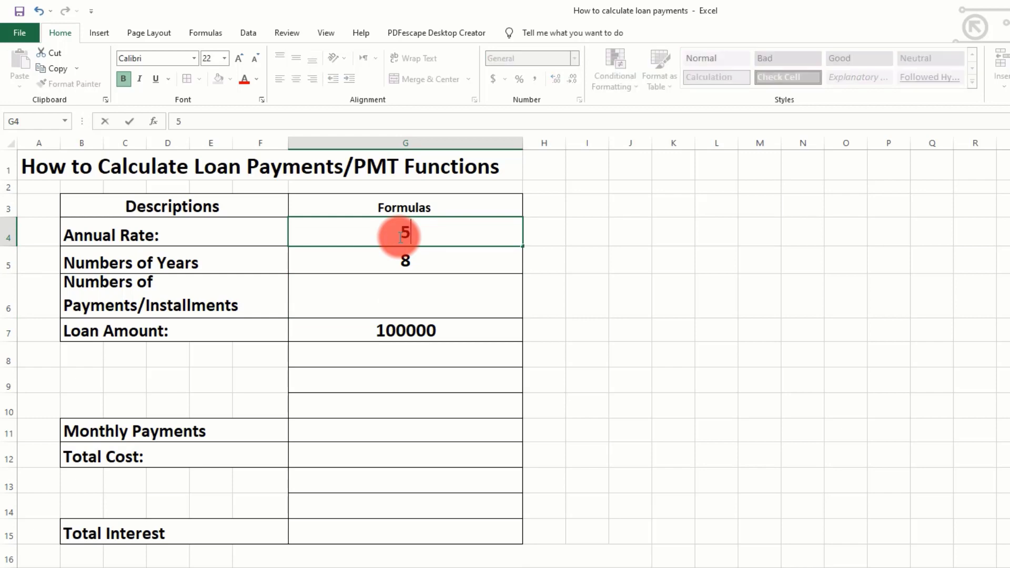
pyautogui.write('%')
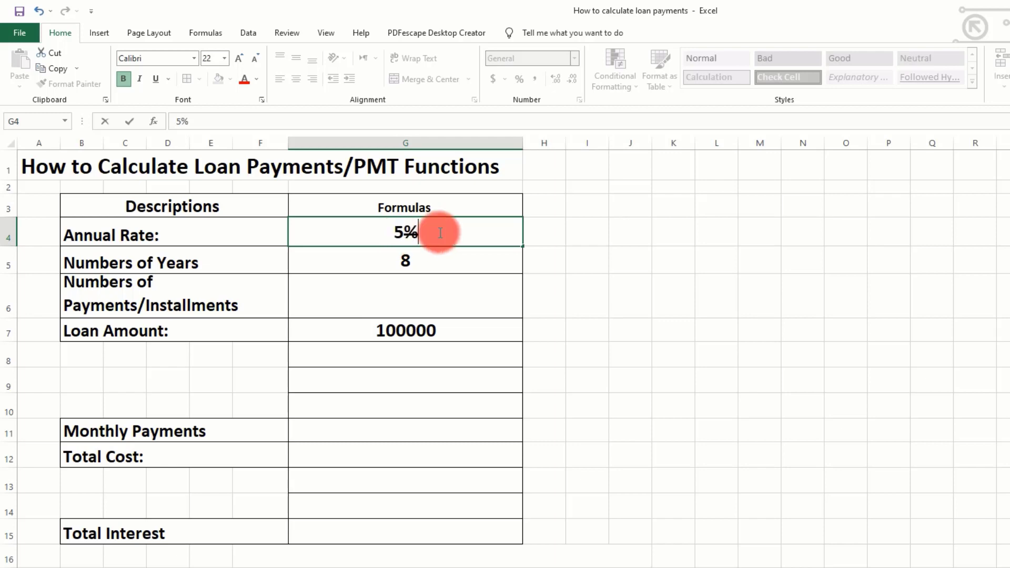
pyautogui.press('BackSpace')
pyautogui.write('%')
pyautogui.click(442, 296)
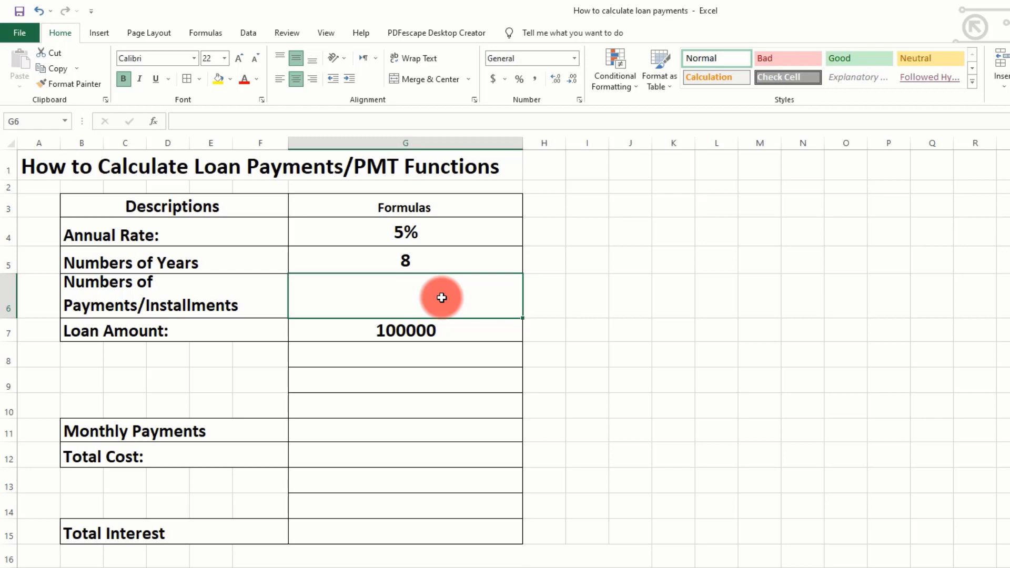
# - Change the loan amount in cell G7 to 1000000
pyautogui.click(448, 333)
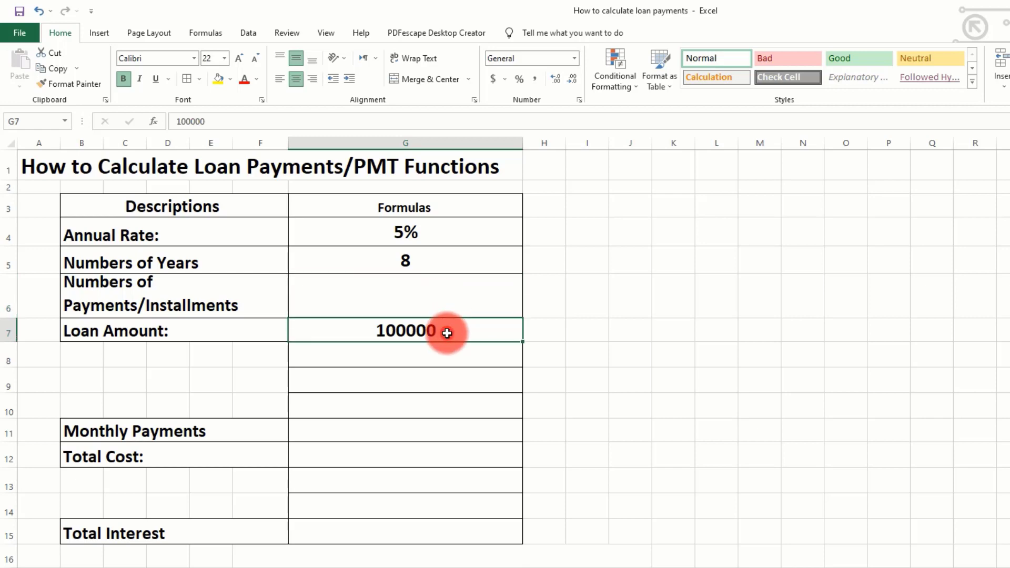
pyautogui.click(436, 261)
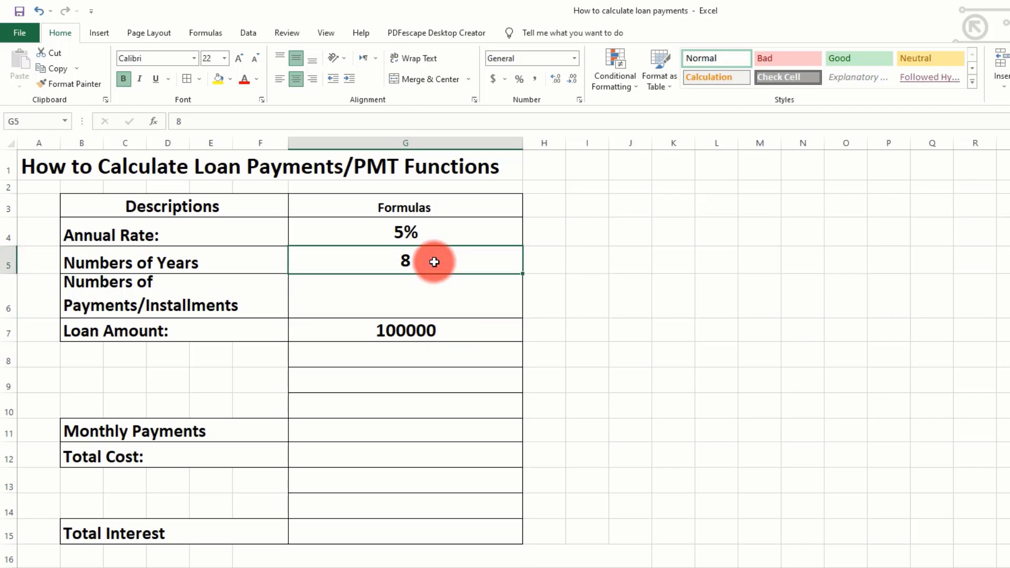
pyautogui.click(421, 329)
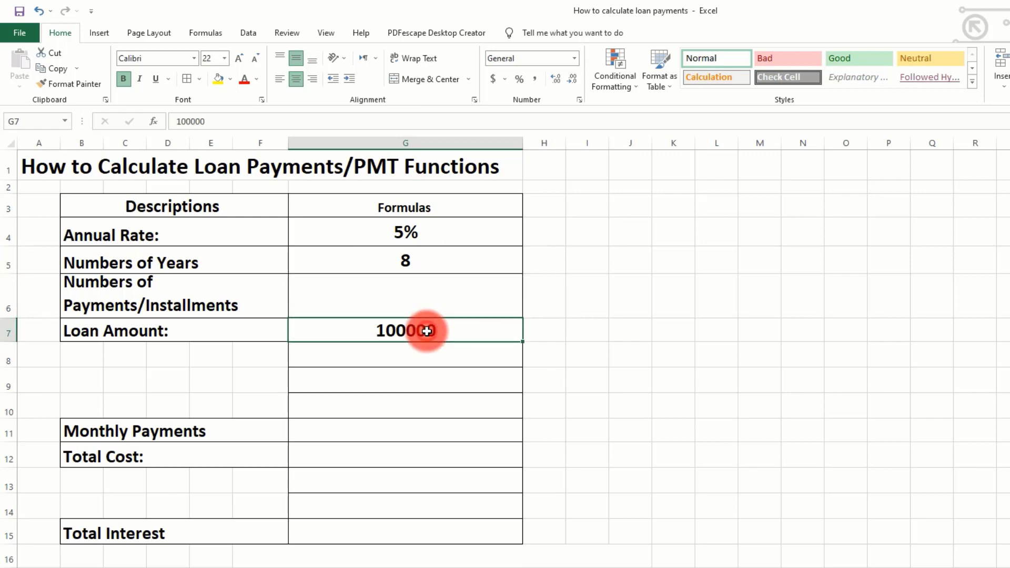
pyautogui.doubleClick(411, 332)
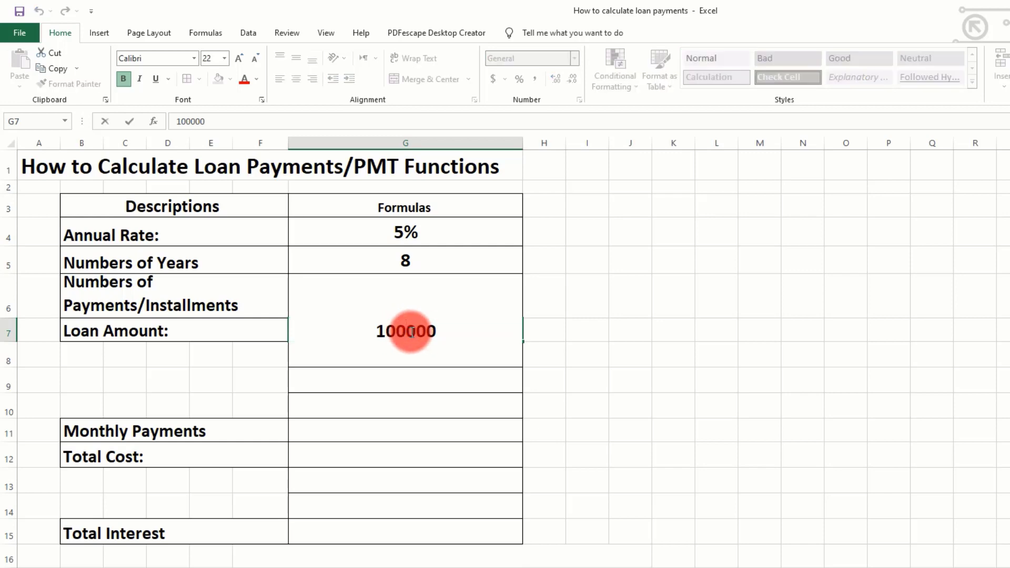
pyautogui.write('0')
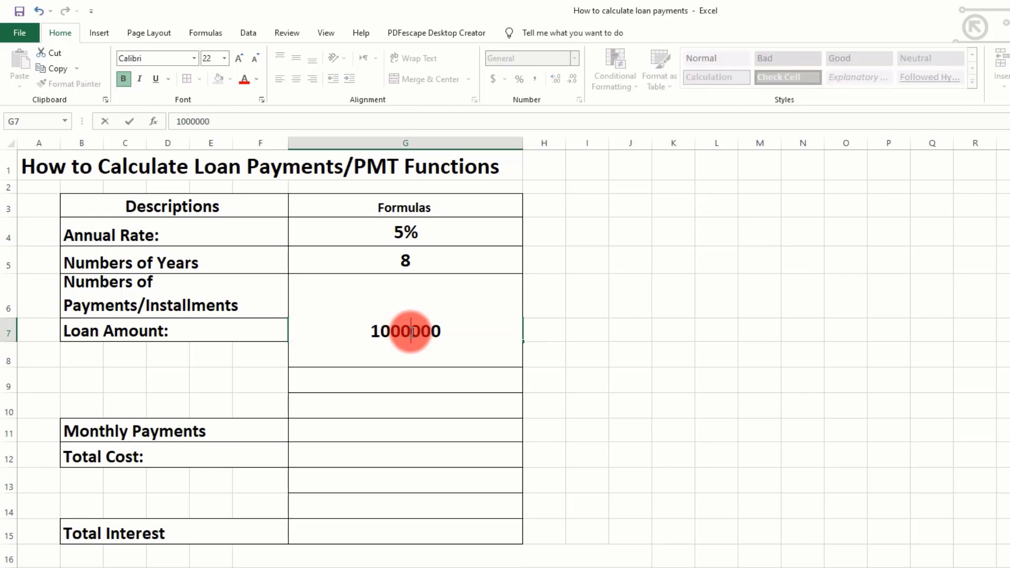
pyautogui.click(636, 363)
pyautogui.click(451, 265)
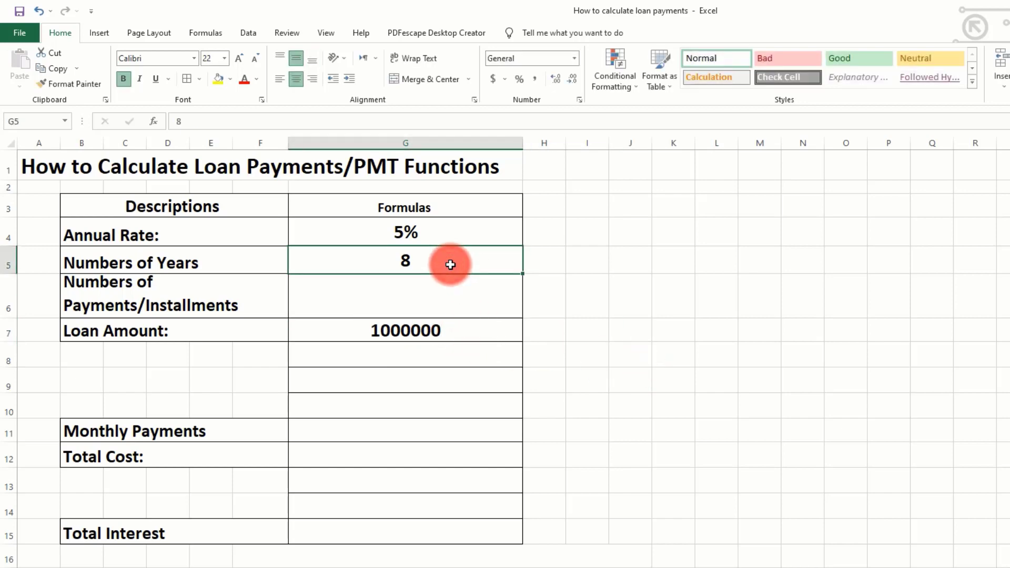
pyautogui.click(436, 333)
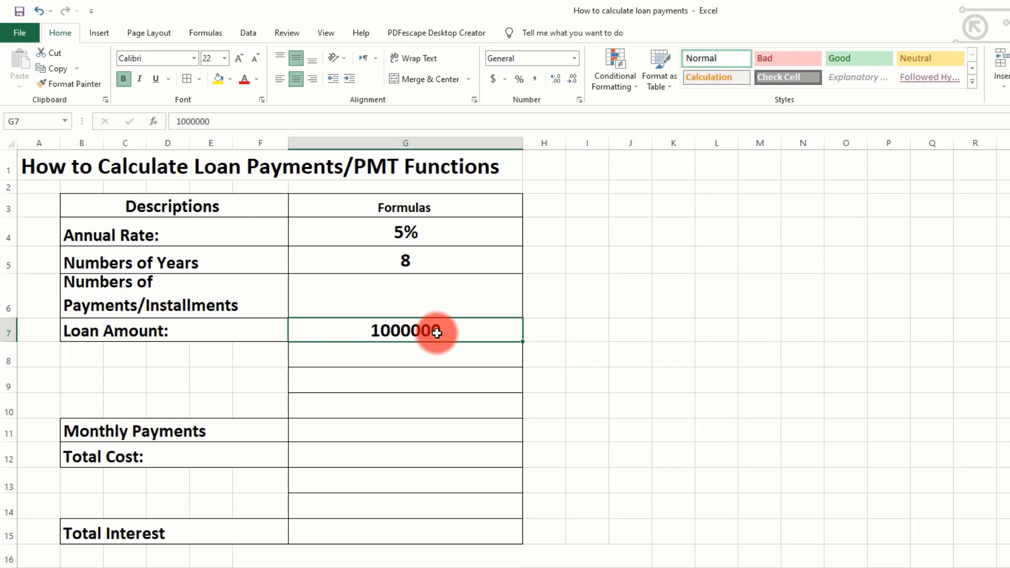
pyautogui.click(428, 231)
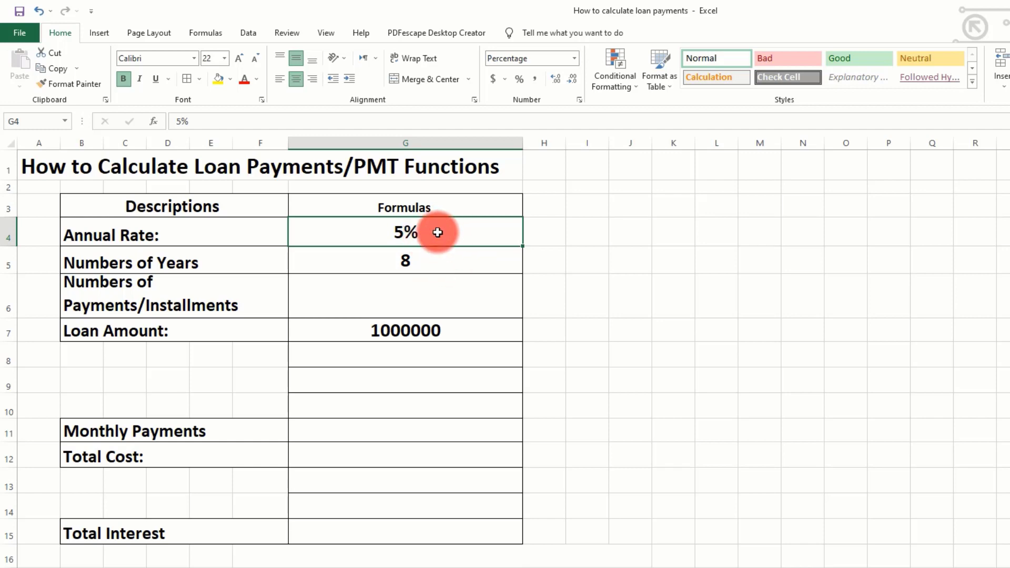
pyautogui.click(446, 289)
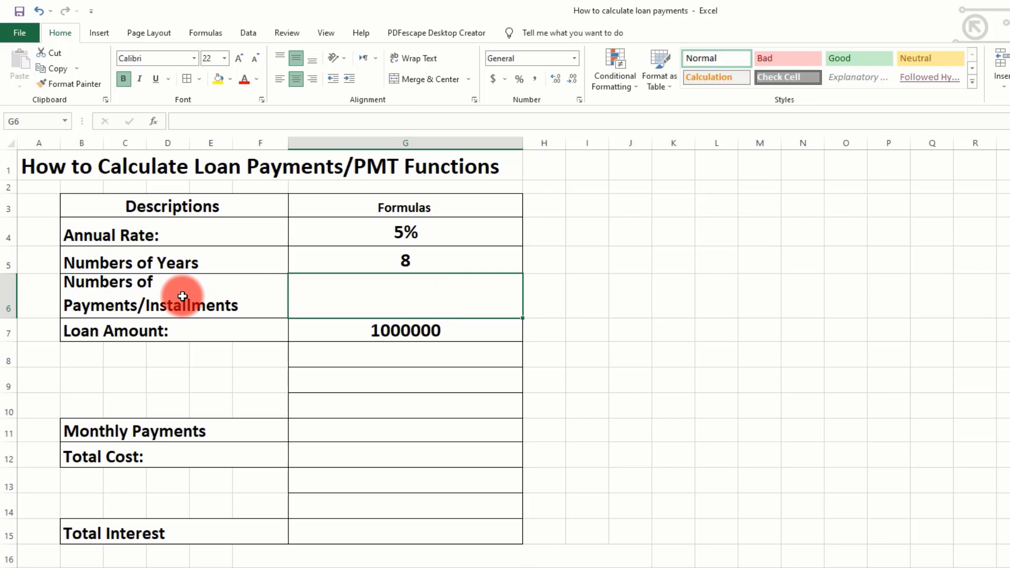
pyautogui.click(427, 234)
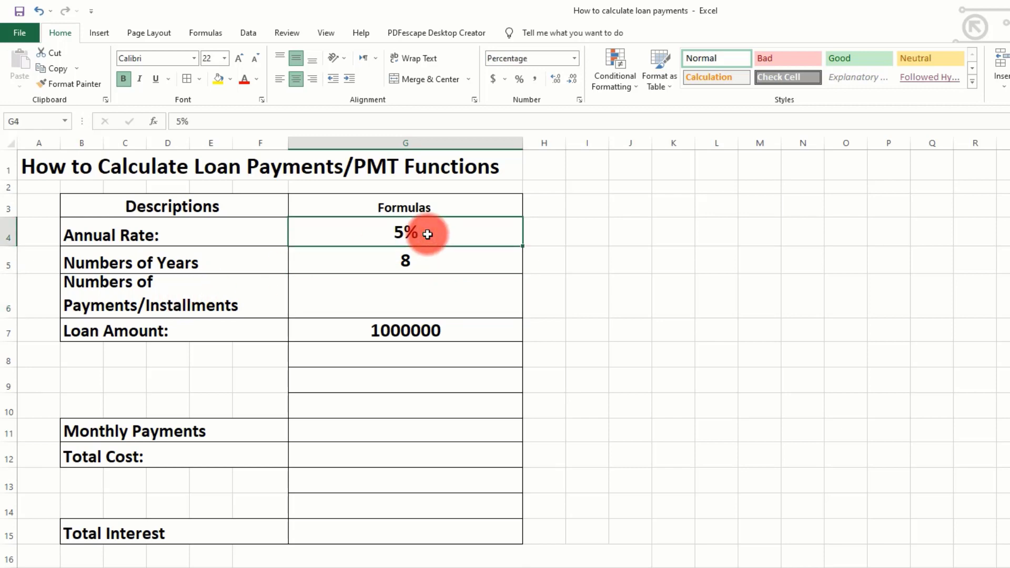
# - Calculate the number of payments in cell G6 with the formula =G5*12
pyautogui.click(346, 291)
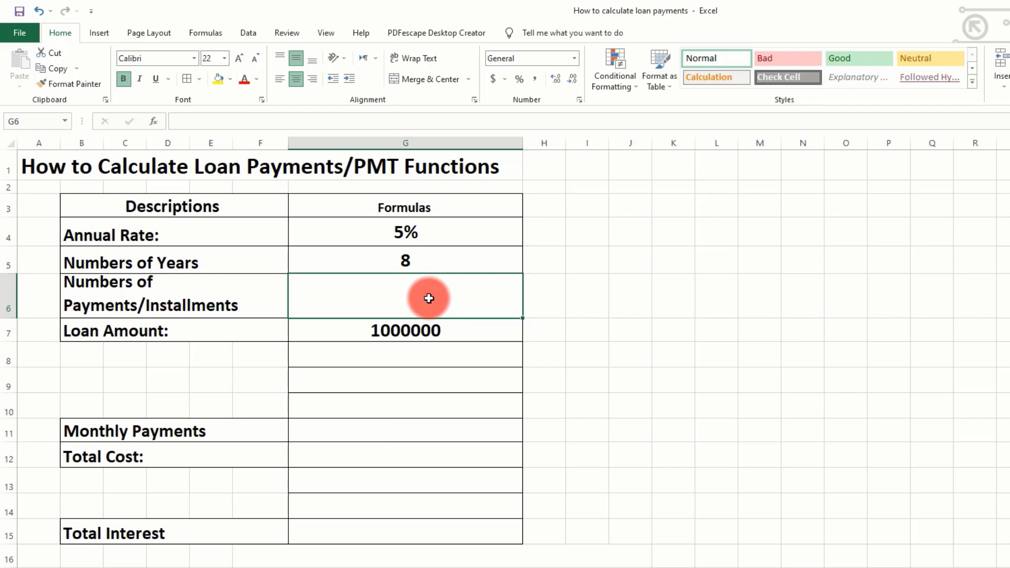
pyautogui.write('=')
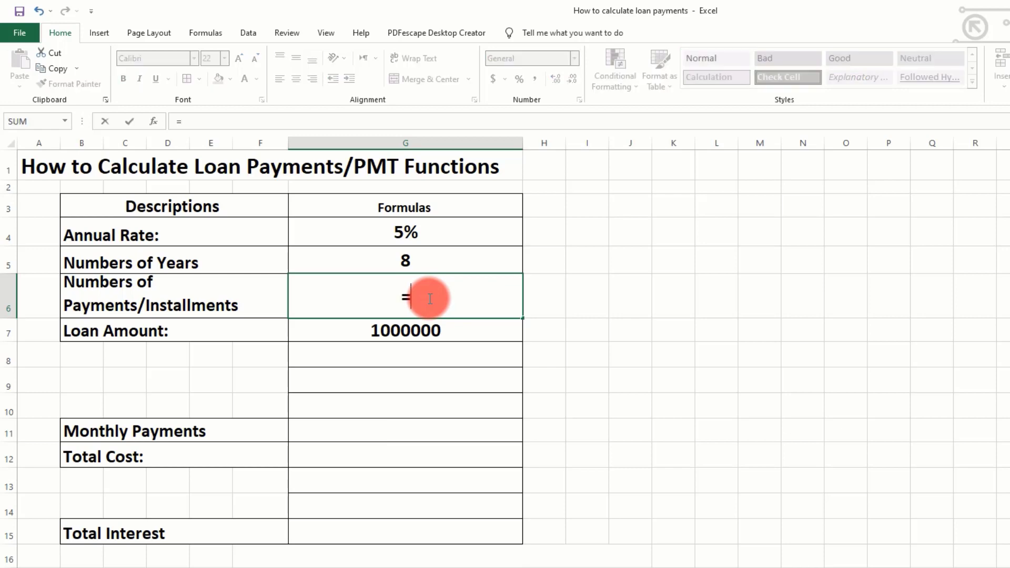
pyautogui.click(414, 260)
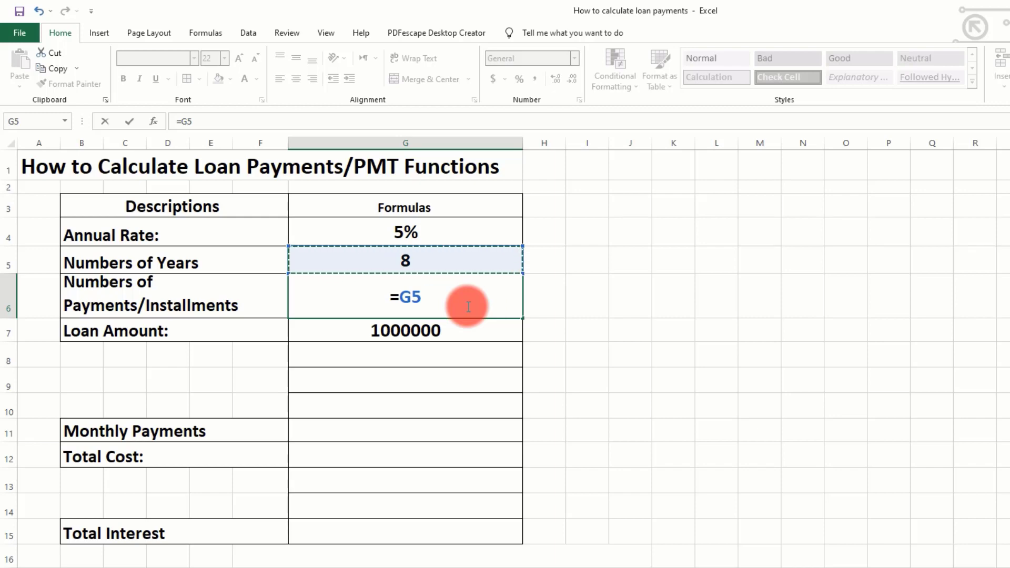
pyautogui.write('#')
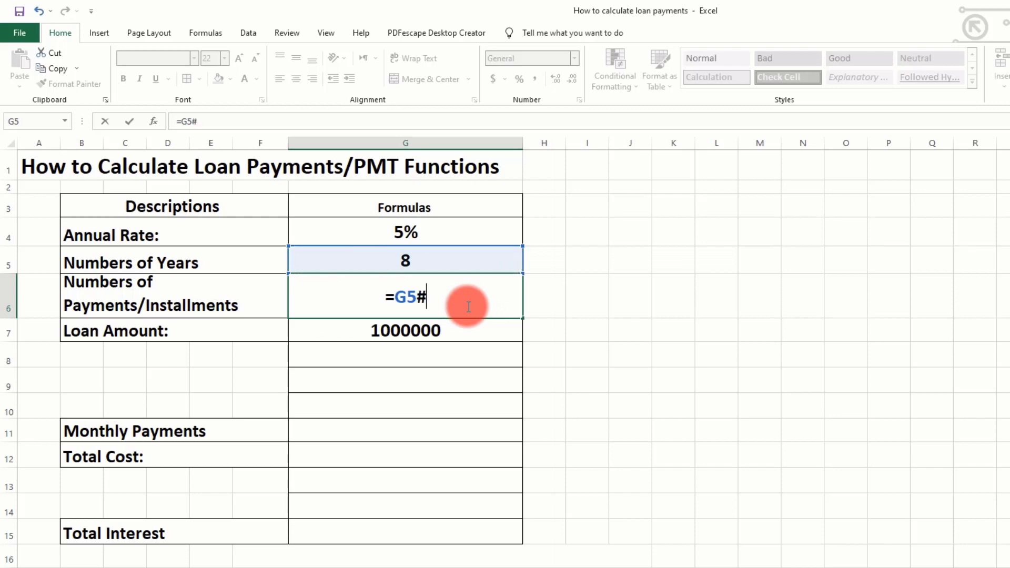
pyautogui.press('BackSpace')
pyautogui.write('*12')
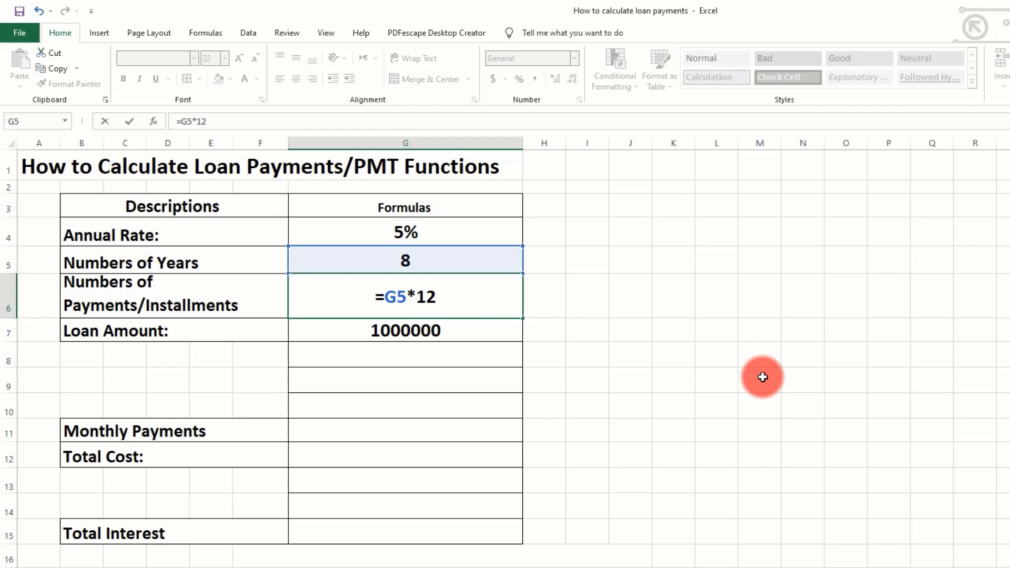
pyautogui.press('Return')
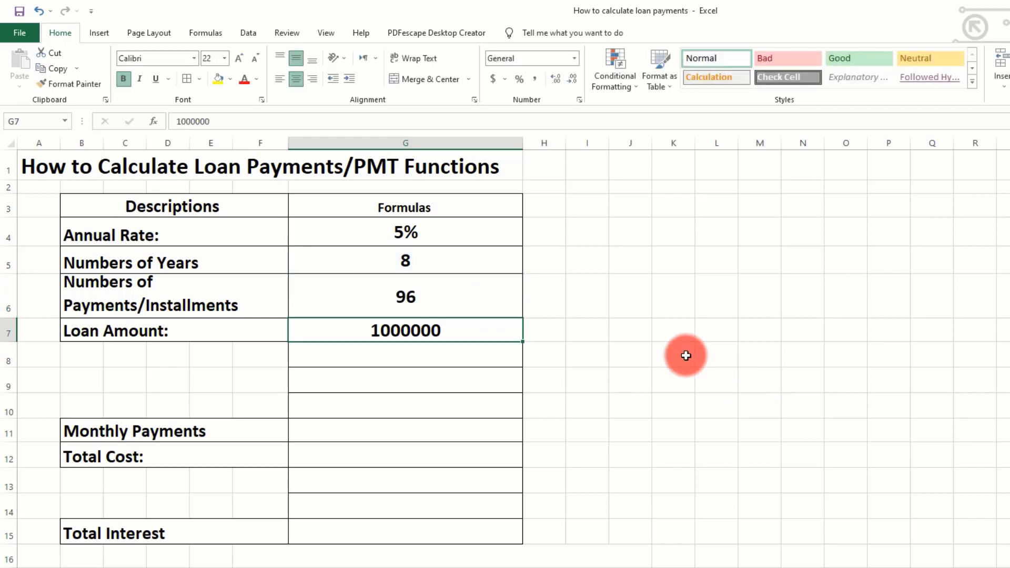
pyautogui.click(438, 289)
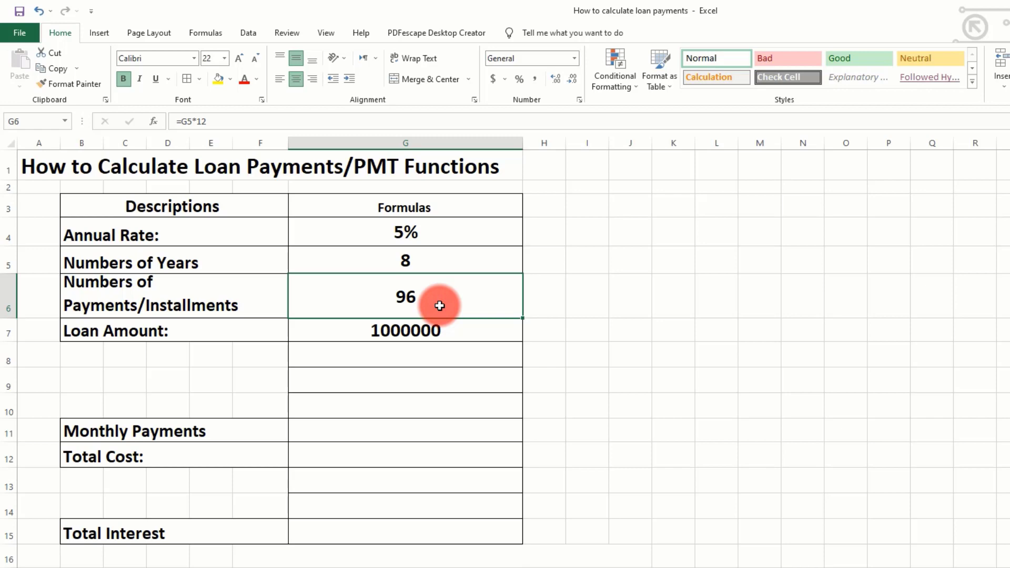
pyautogui.click(442, 332)
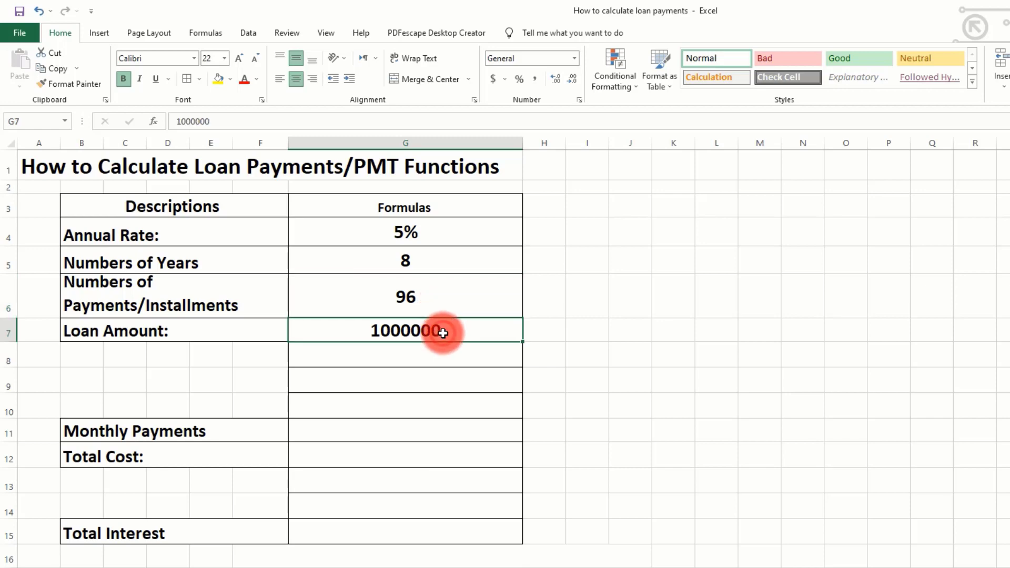
pyautogui.click(428, 258)
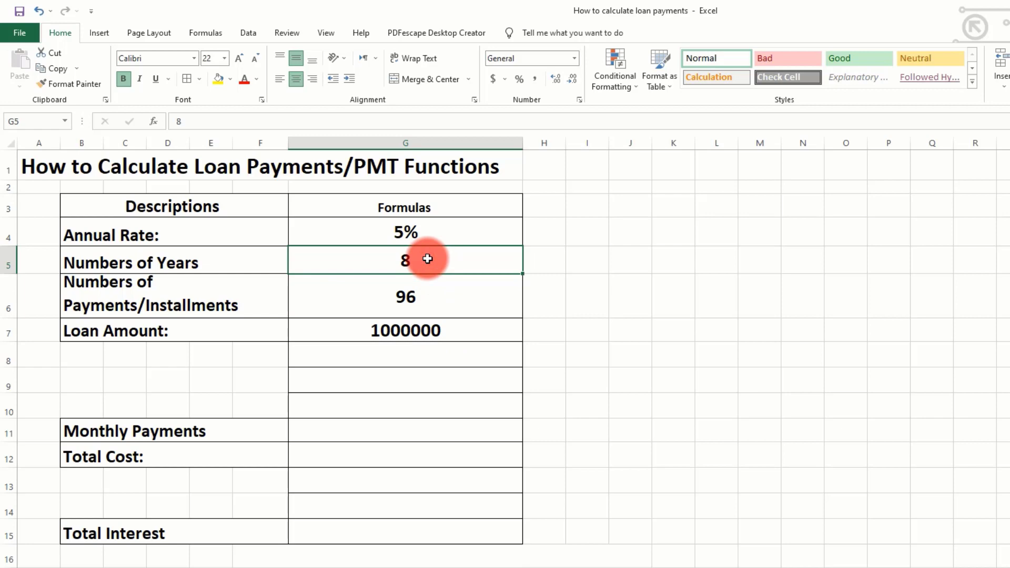
pyautogui.click(424, 300)
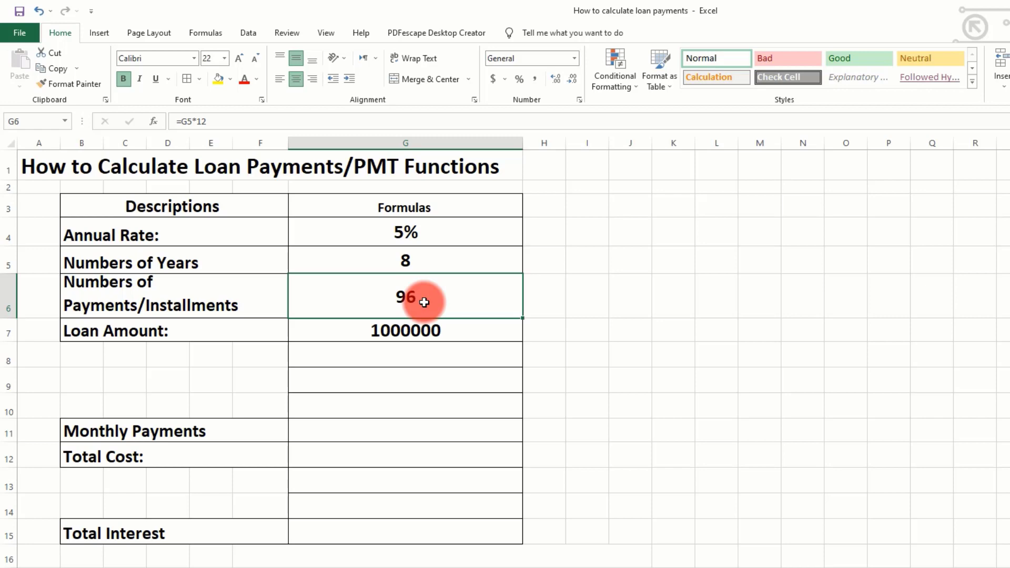
pyautogui.click(416, 236)
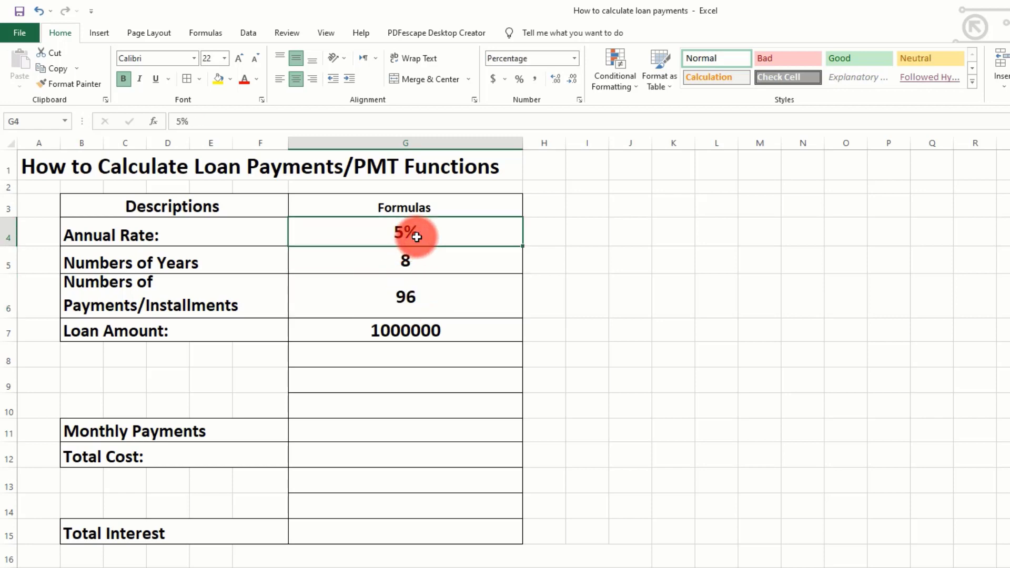
# - Calculate the monthly payment in cell G11 with the formula =PMT(G4/12,G6,G7)
pyautogui.click(370, 436)
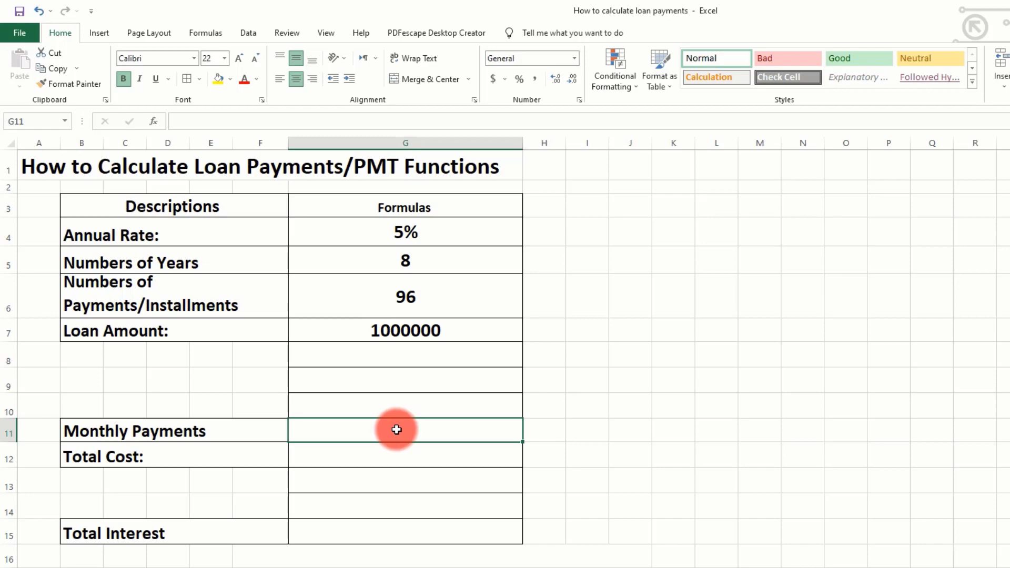
pyautogui.write('=P')
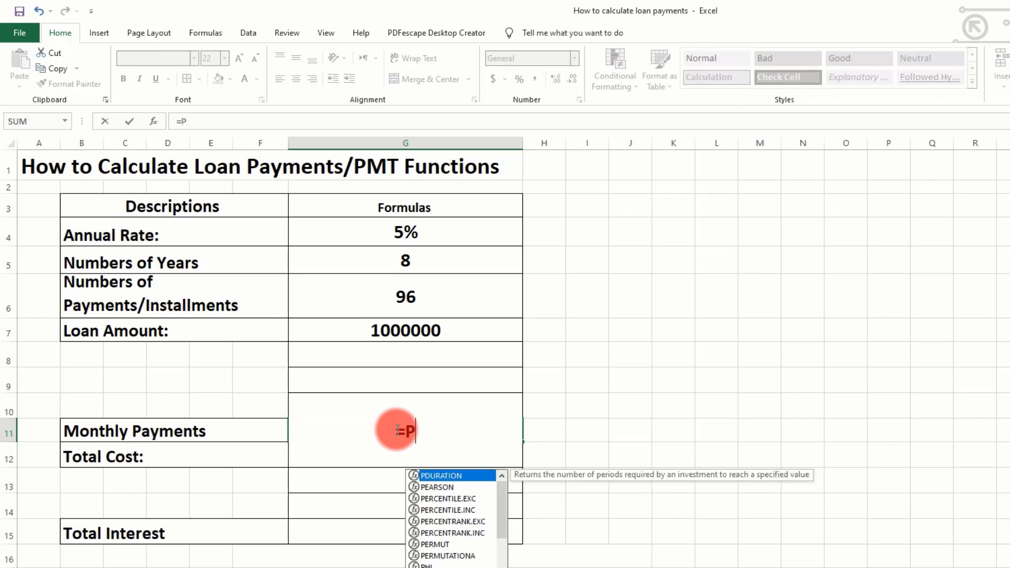
pyautogui.write('MT')
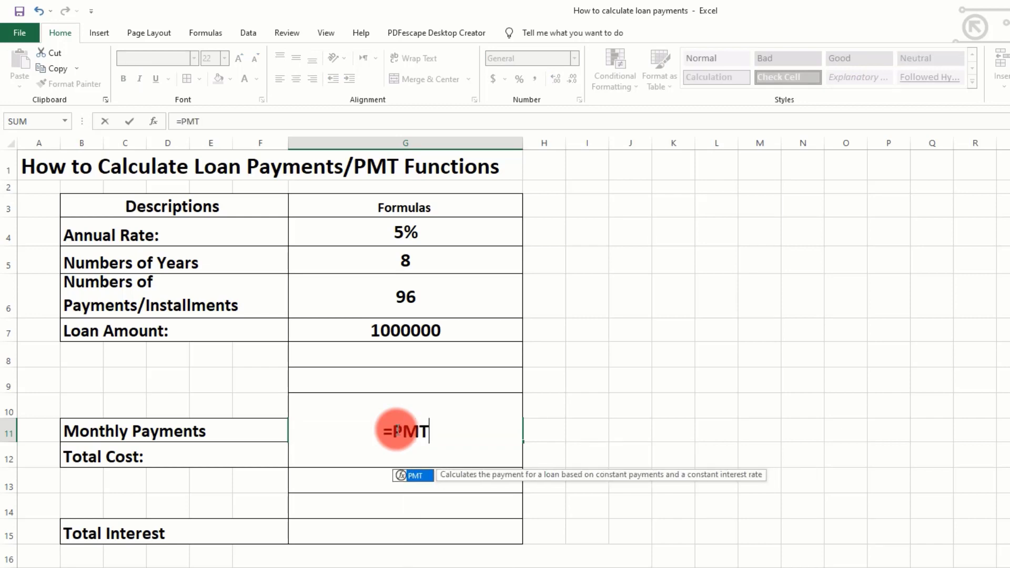
pyautogui.write('(')
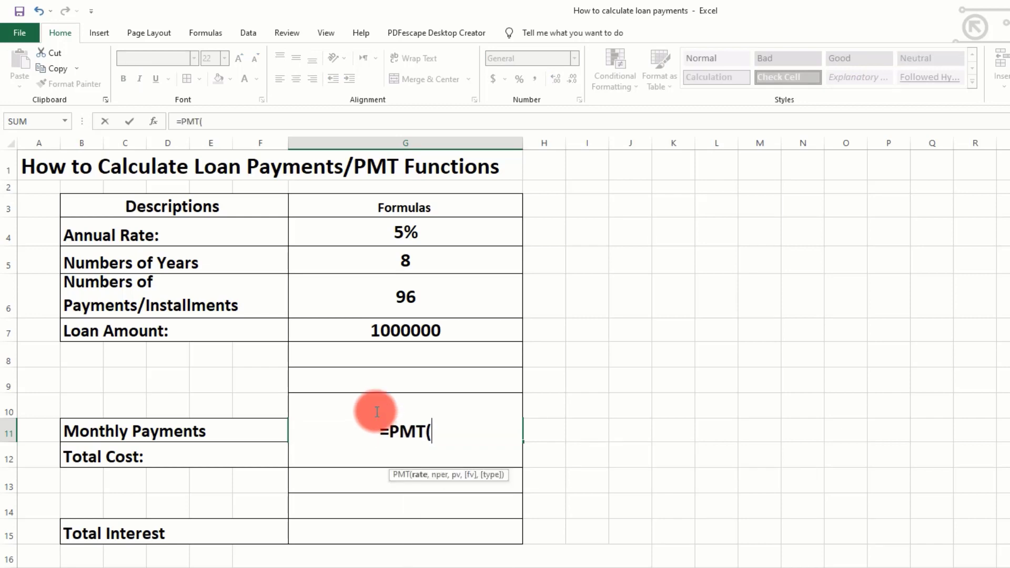
pyautogui.click(416, 232)
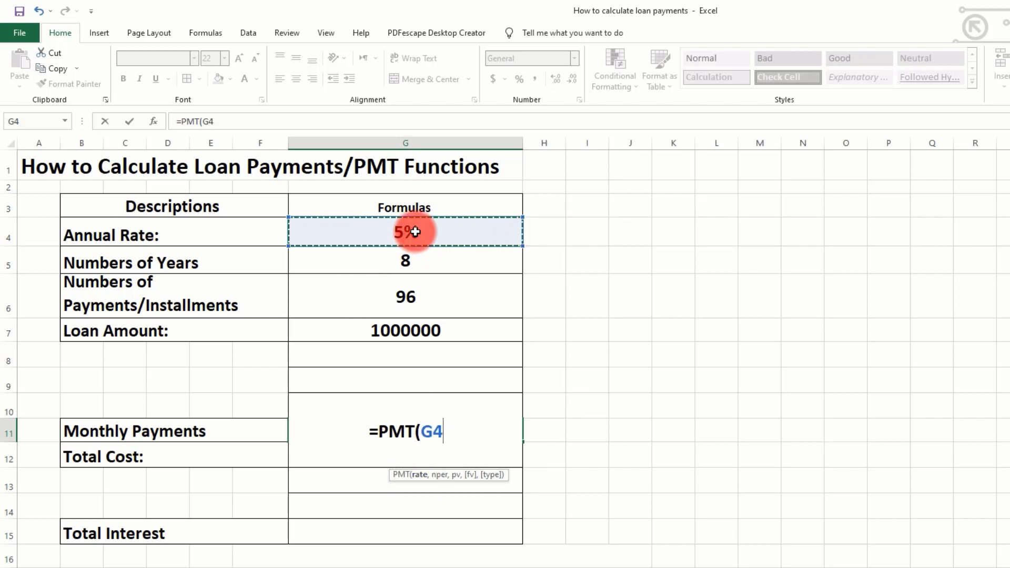
pyautogui.write('/12')
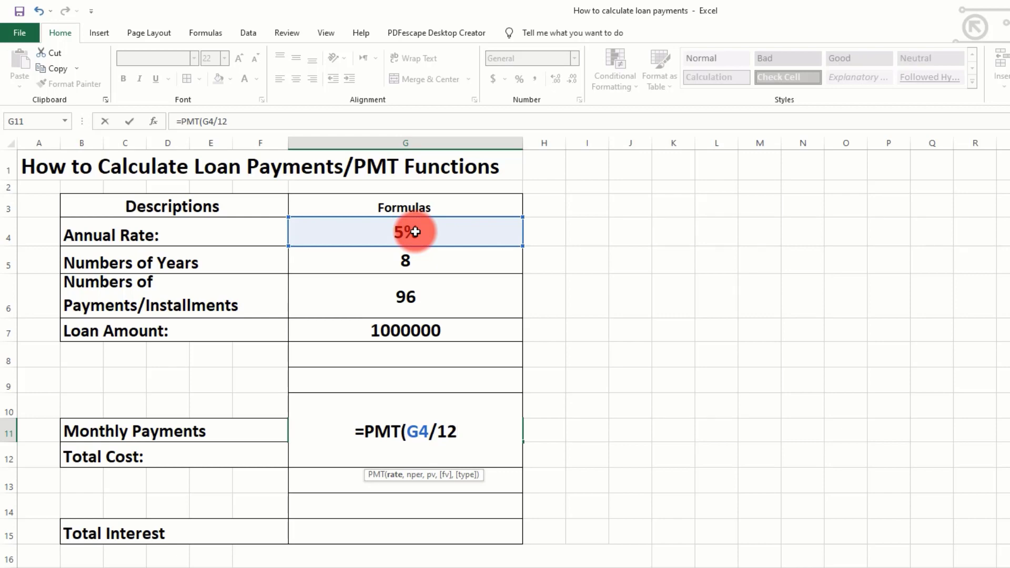
pyautogui.write(',')
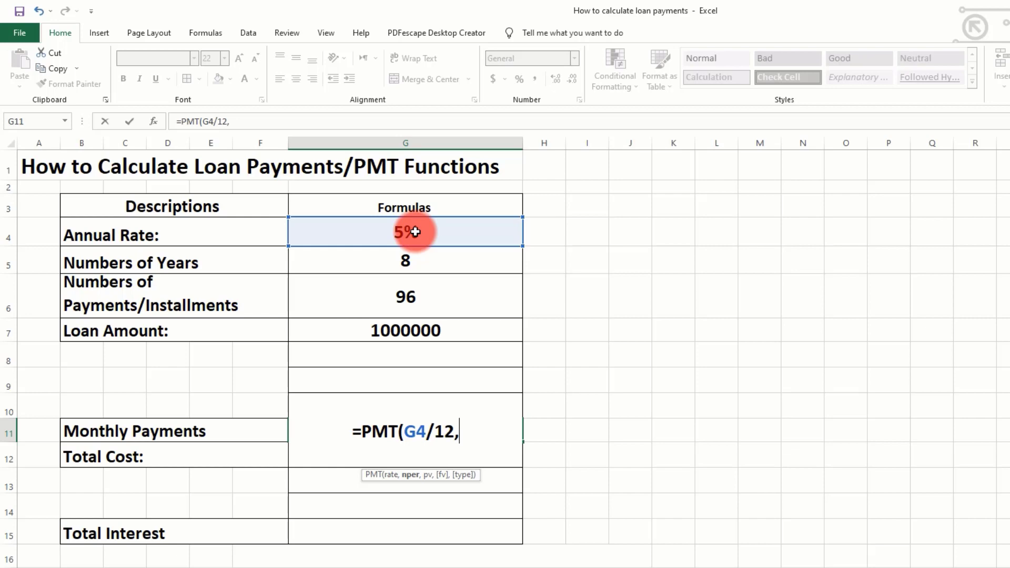
pyautogui.click(461, 298)
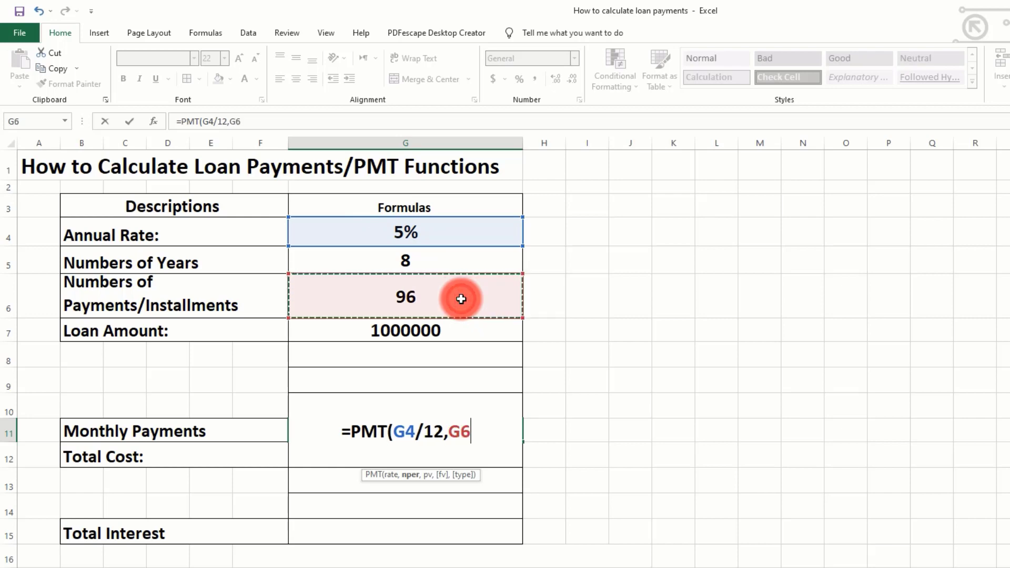
pyautogui.write(',')
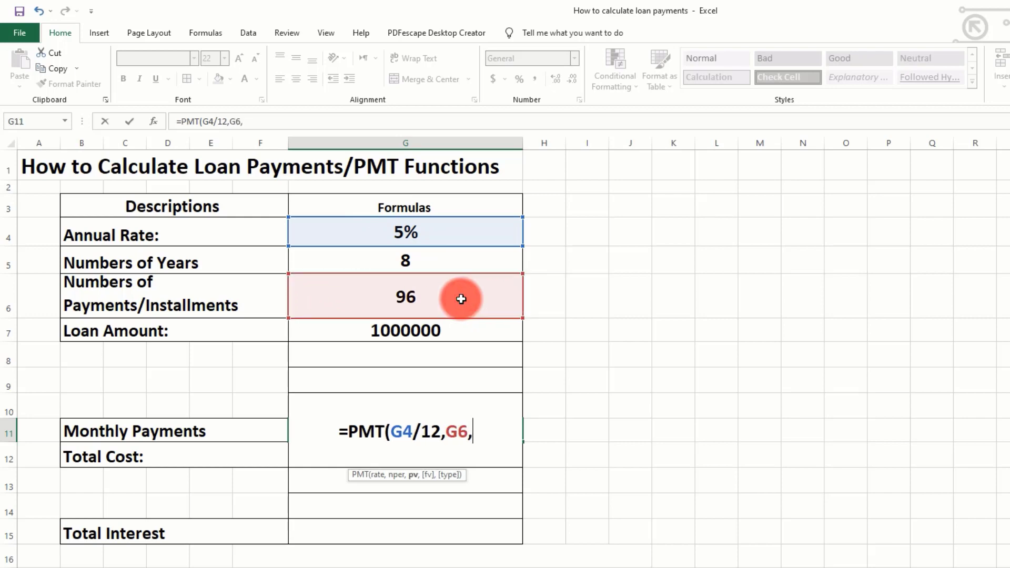
pyautogui.click(450, 332)
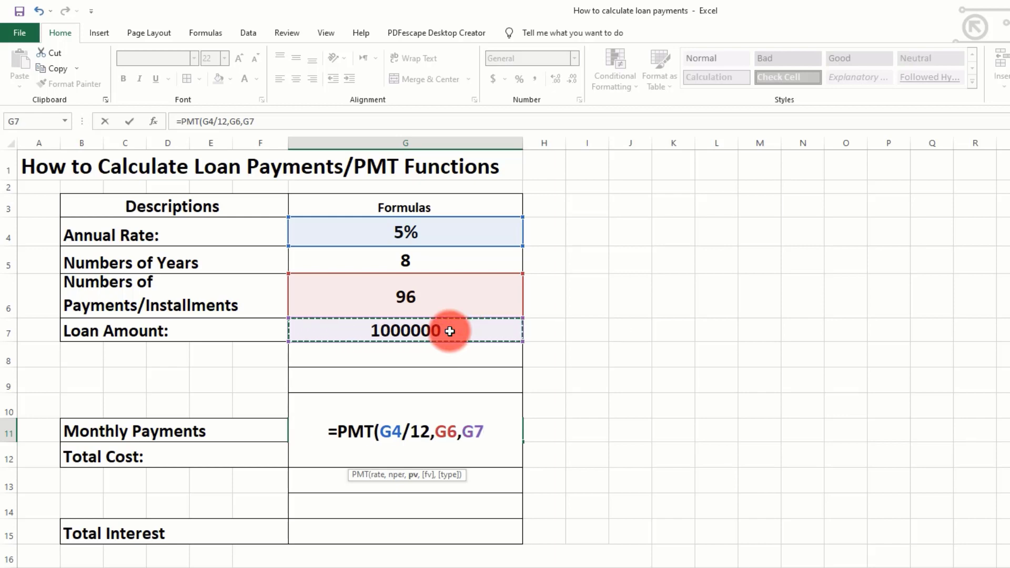
pyautogui.write(')')
pyautogui.hotkey('ctrl', 'Return')
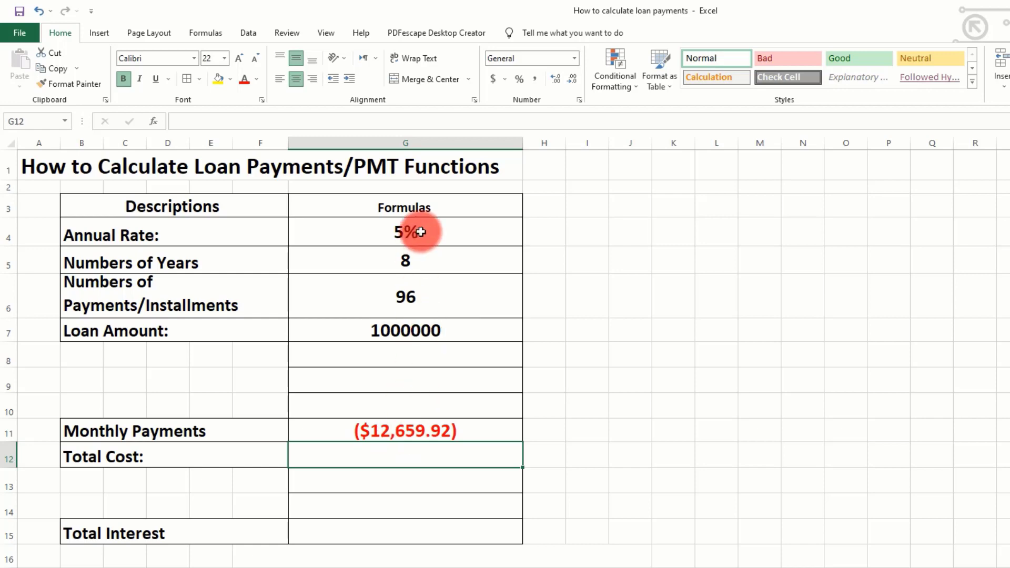
# - Try an annual rate of 7.5% in cell G4
pyautogui.click(421, 232)
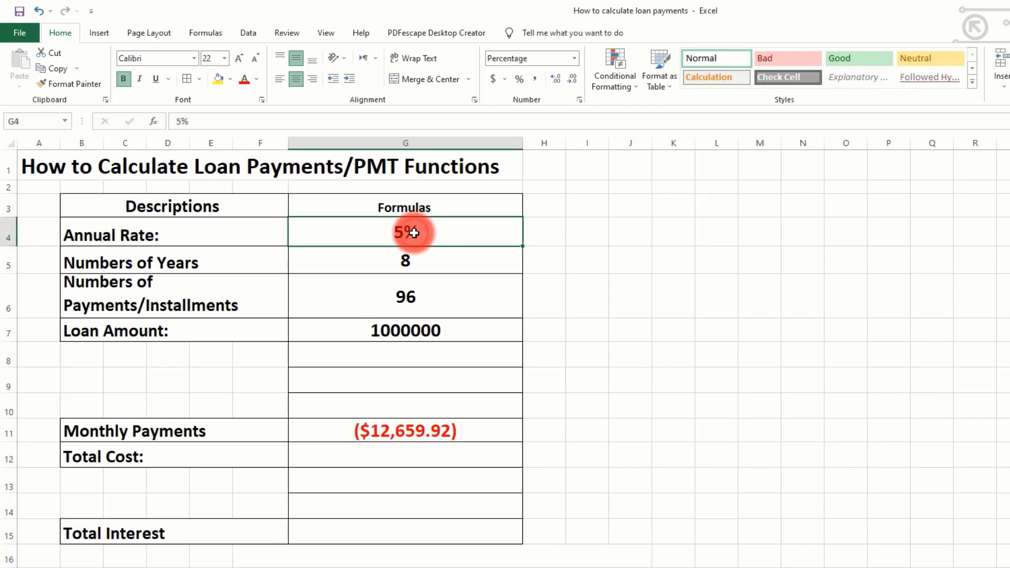
pyautogui.doubleClick(398, 234)
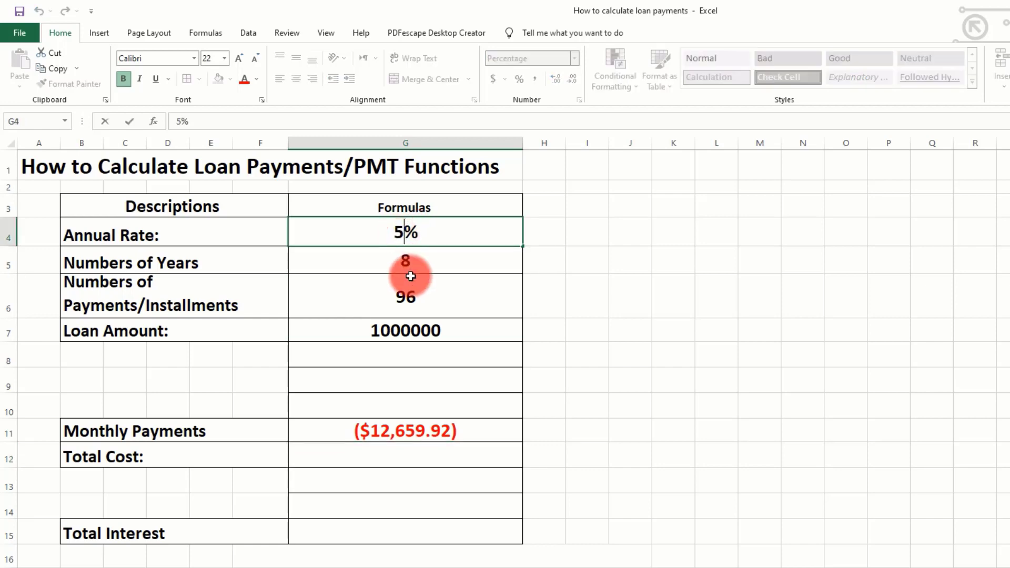
pyautogui.press('Delete')
pyautogui.write('7.5')
pyautogui.press('Return')
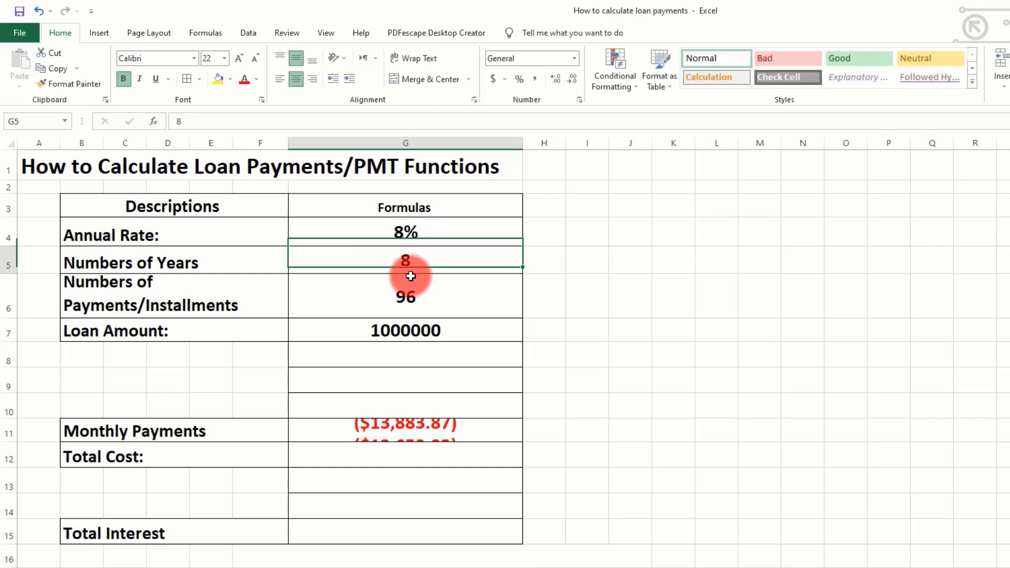
# - Set the annual rate in cell G4 back to 5%
pyautogui.doubleClick(405, 232)
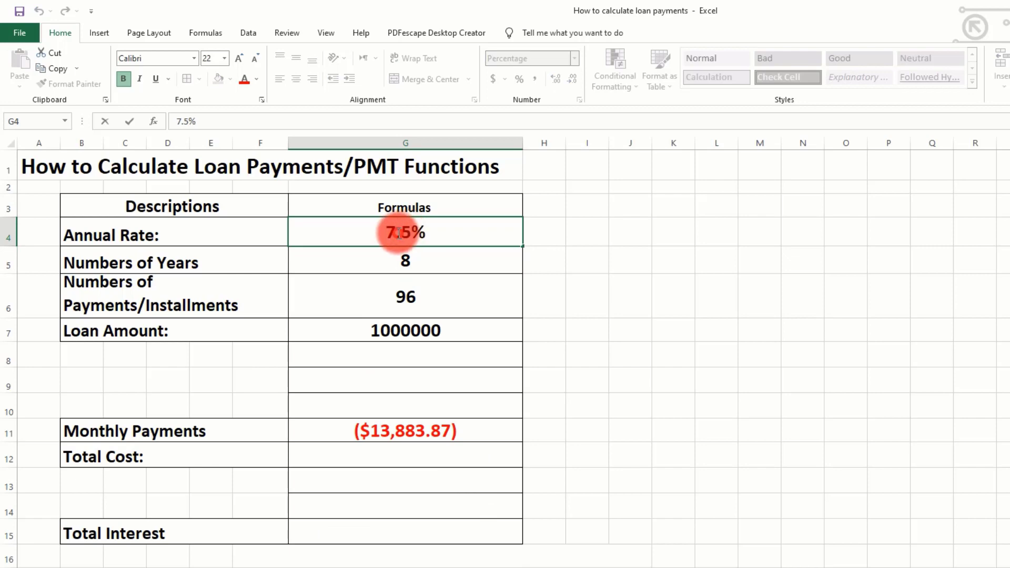
pyautogui.press('BackSpace')
pyautogui.press('BackSpace')
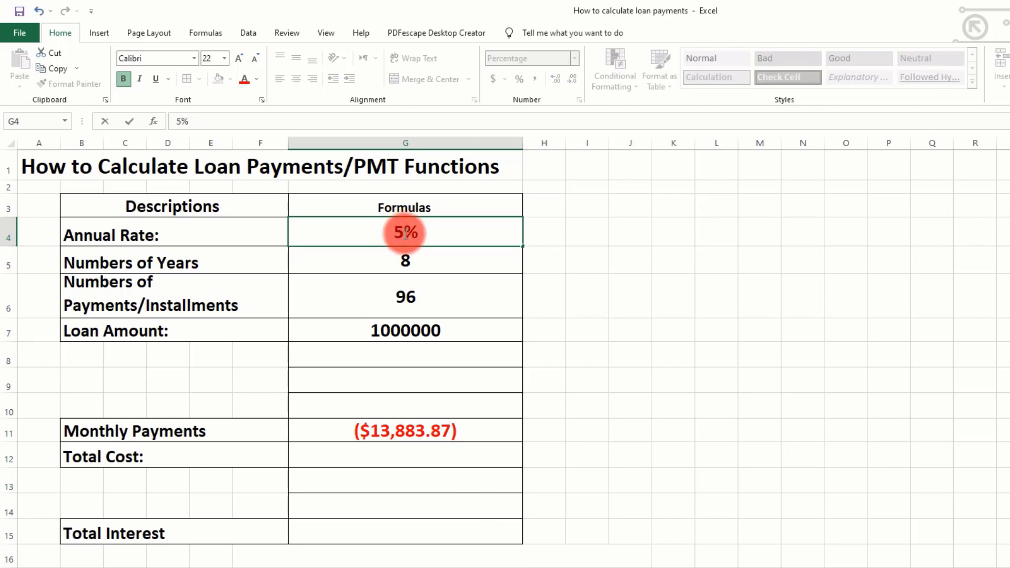
pyautogui.press('Return')
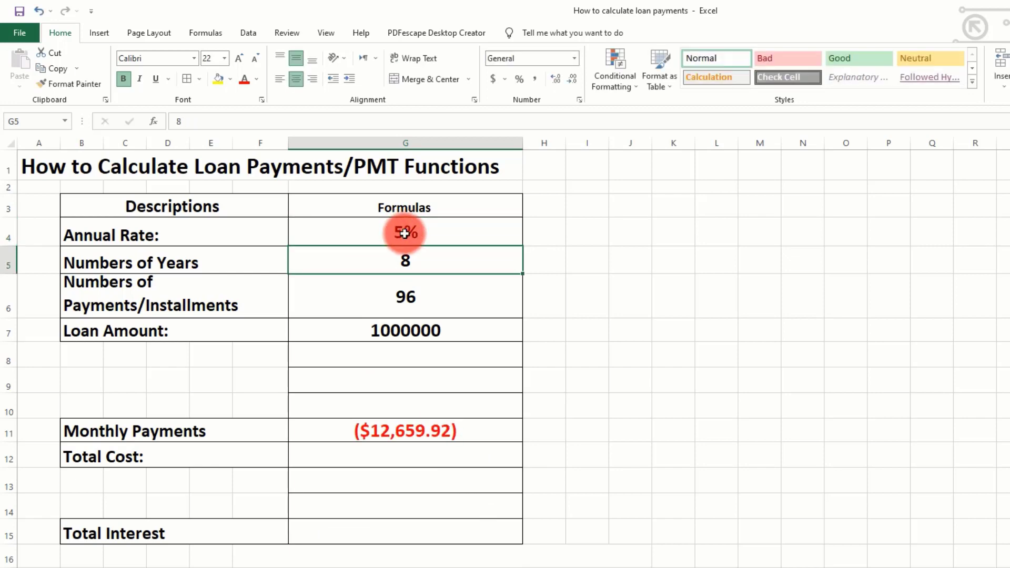
# - Add a minus sign before PMT in the monthly payment formula so cell G11 reads =-PMT(G4/12,G6,G7)
pyautogui.click(398, 433)
pyautogui.click(438, 504)
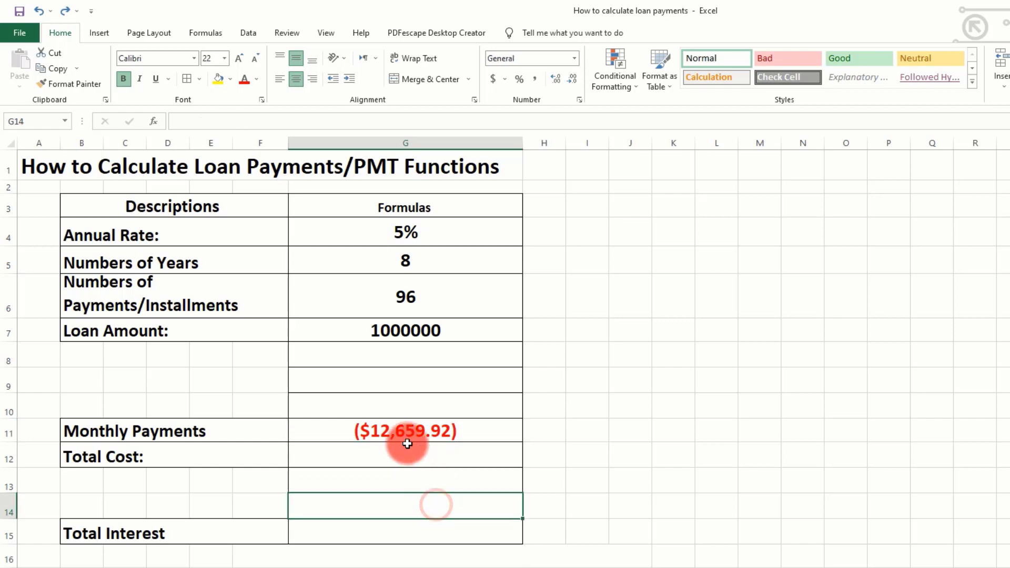
pyautogui.click(405, 436)
pyautogui.doubleClick(404, 435)
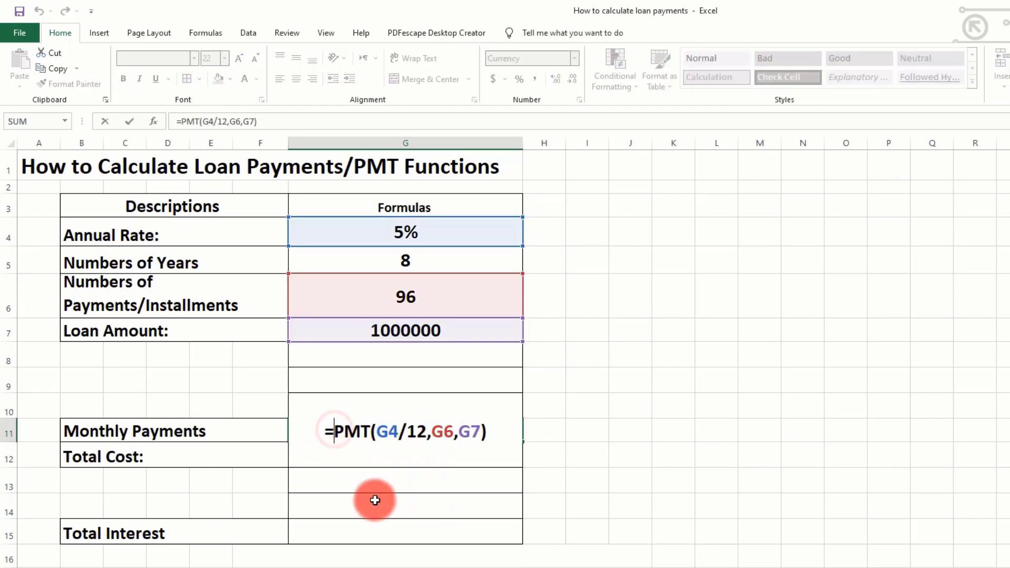
pyautogui.write('-')
pyautogui.press('Return')
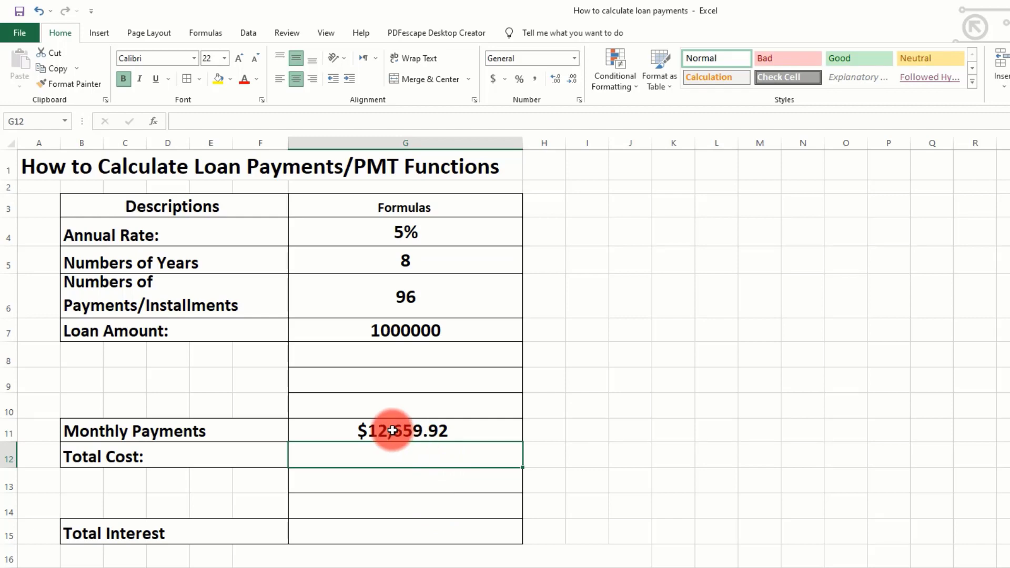
pyautogui.click(409, 332)
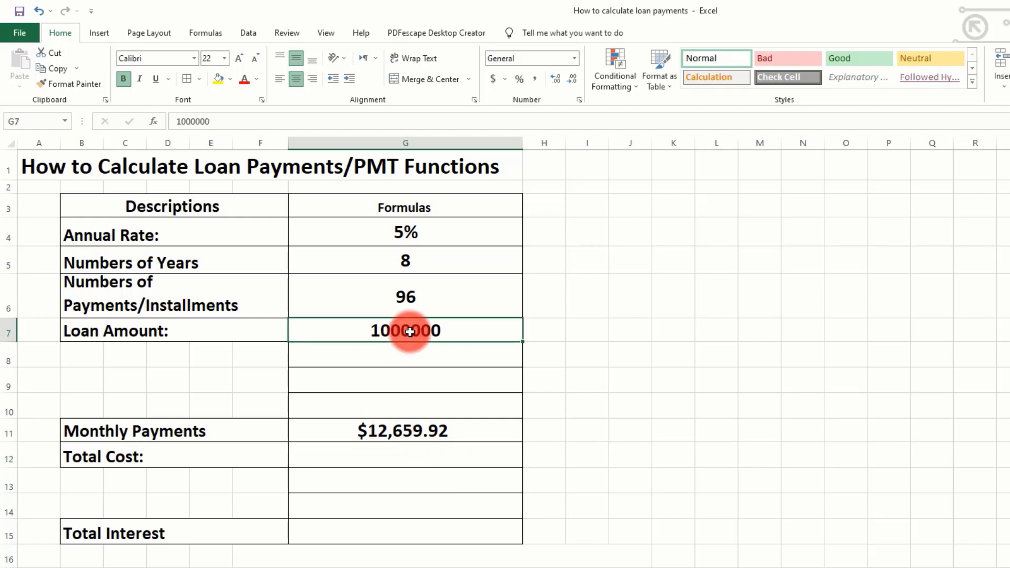
pyautogui.click(416, 234)
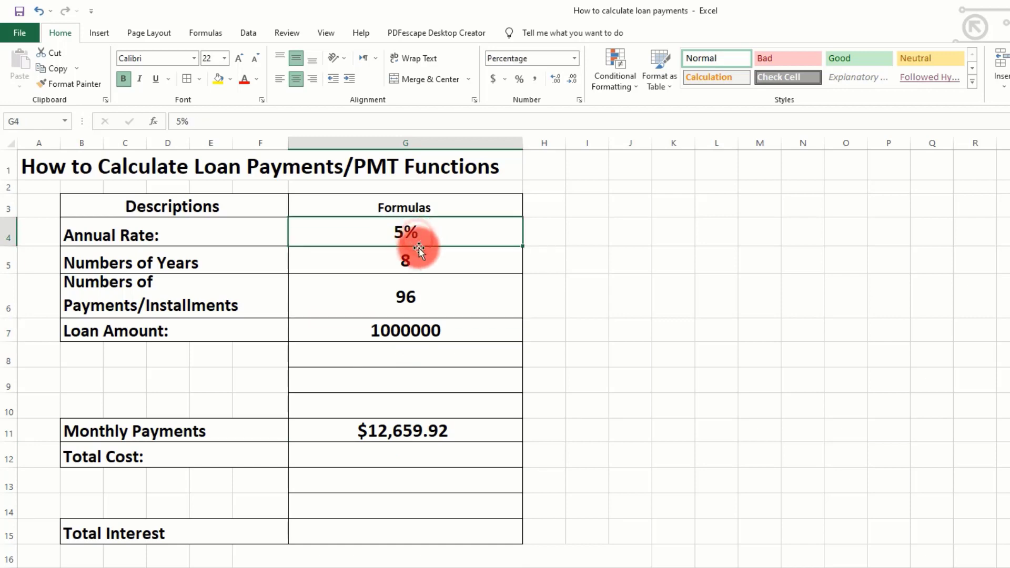
pyautogui.click(419, 261)
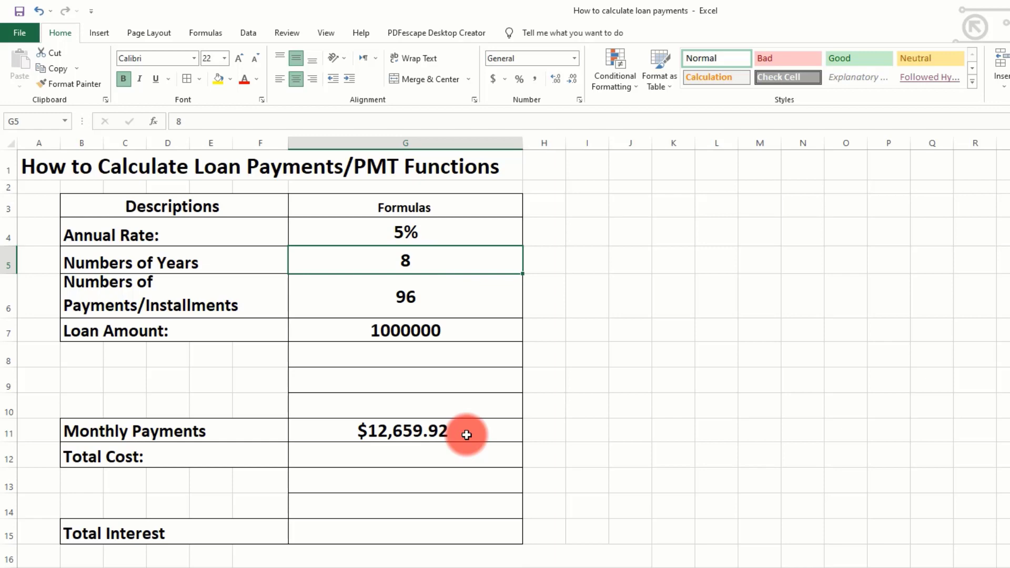
pyautogui.click(555, 80)
pyautogui.click(572, 80)
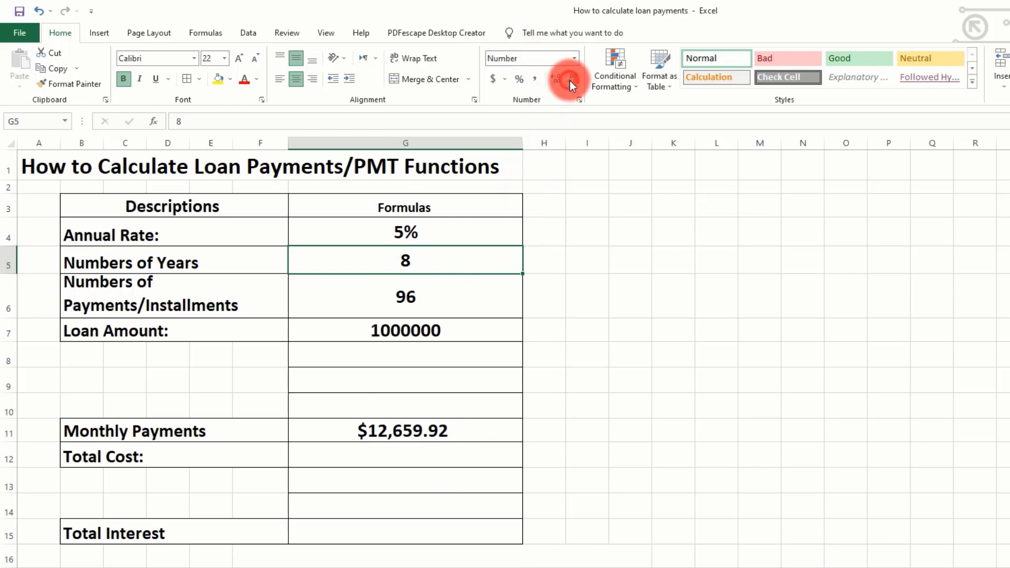
# - Format the monthly payment in cell G11 to show no decimal places
pyautogui.click(446, 429)
pyautogui.click(557, 80)
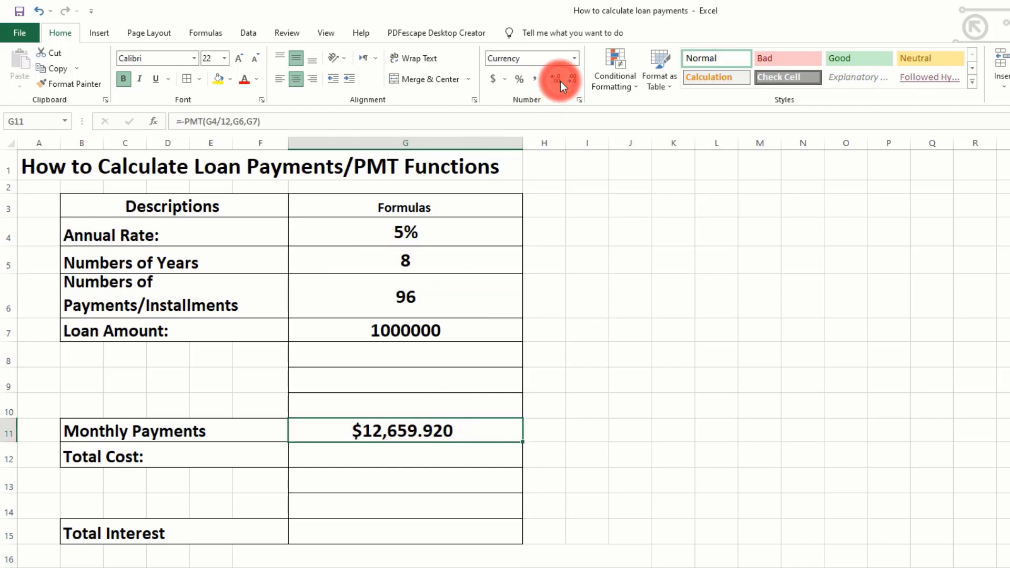
pyautogui.click(573, 80)
pyautogui.click(574, 80)
pyautogui.click(574, 80)
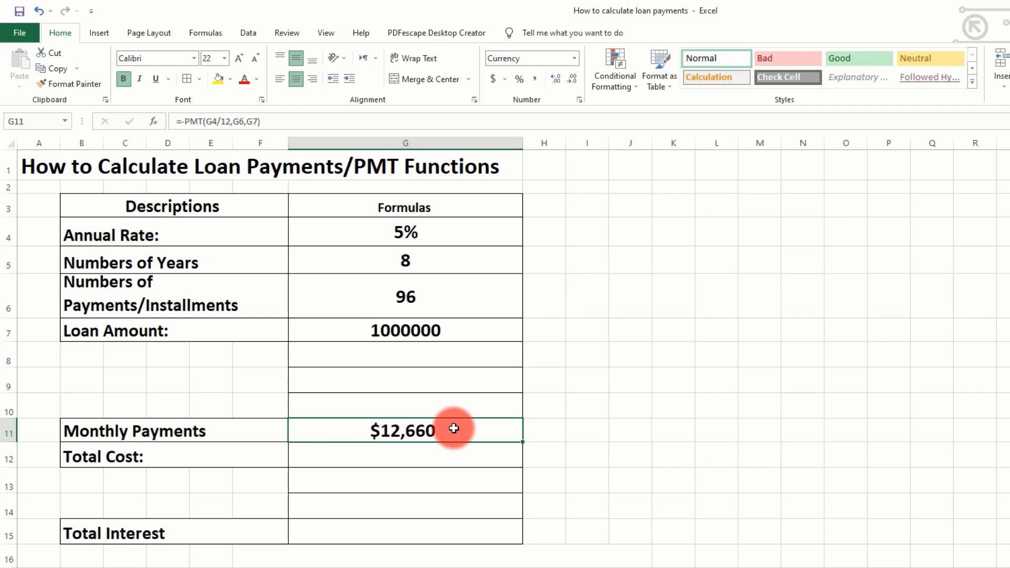
pyautogui.click(613, 484)
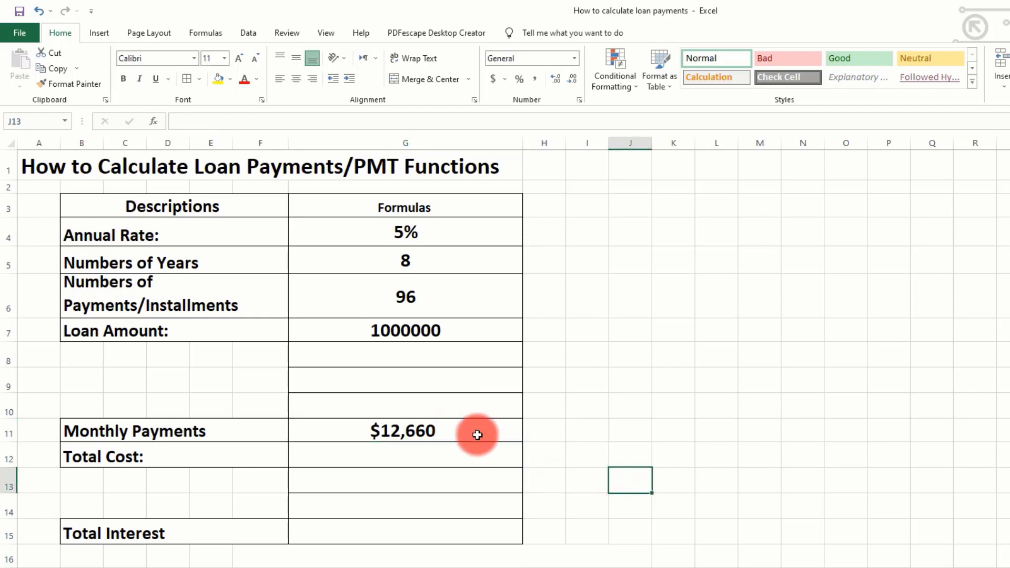
# - Fill the monthly payment cell G11 with the standard green color
pyautogui.click(476, 434)
pyautogui.click(230, 79)
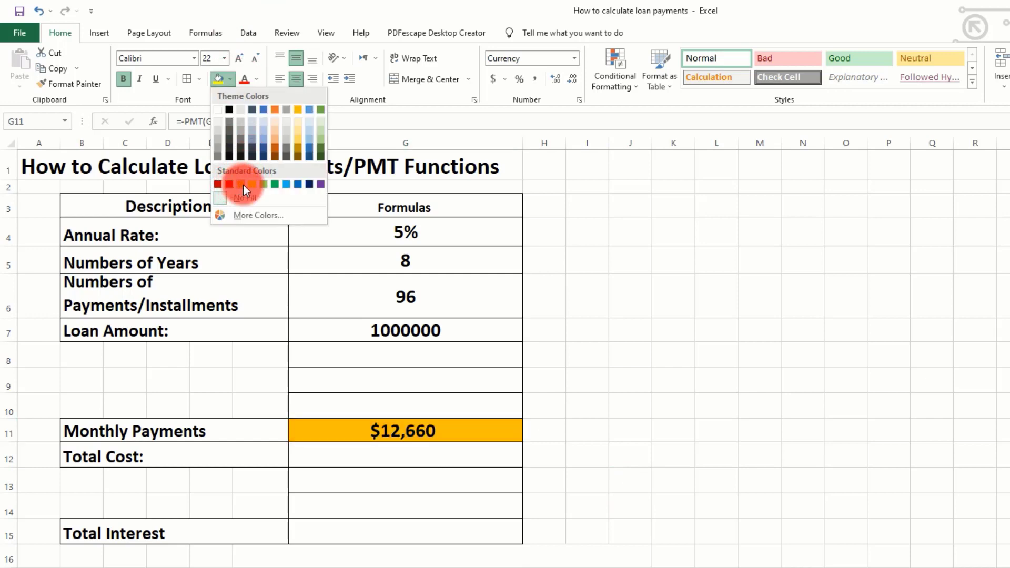
pyautogui.click(277, 187)
pyautogui.click(663, 454)
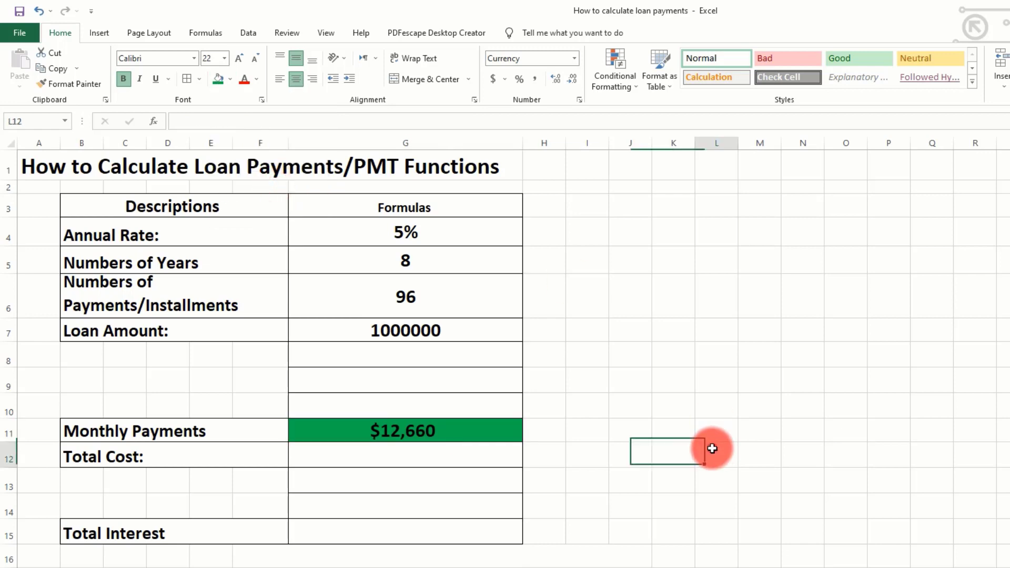
pyautogui.click(712, 448)
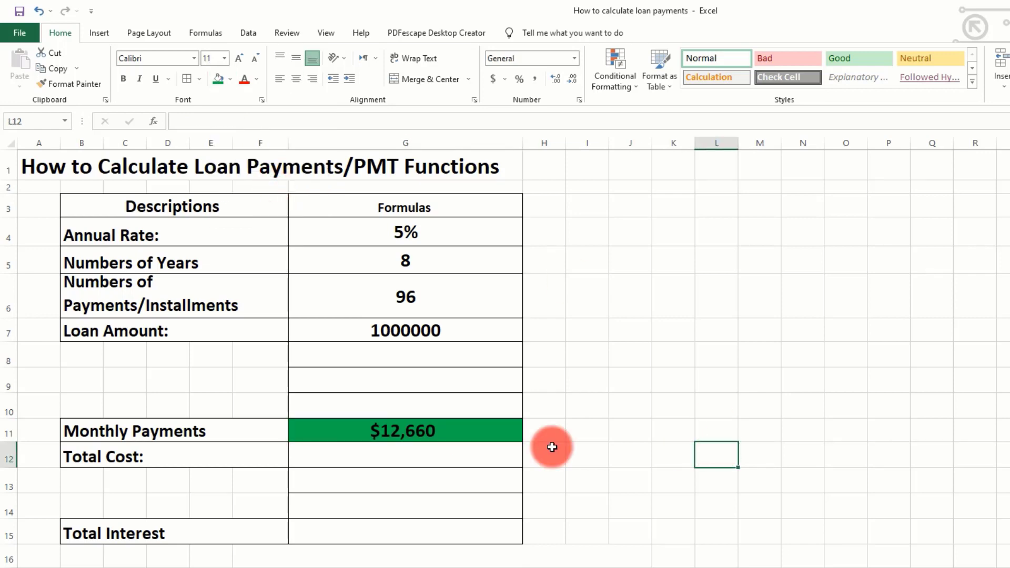
pyautogui.click(432, 460)
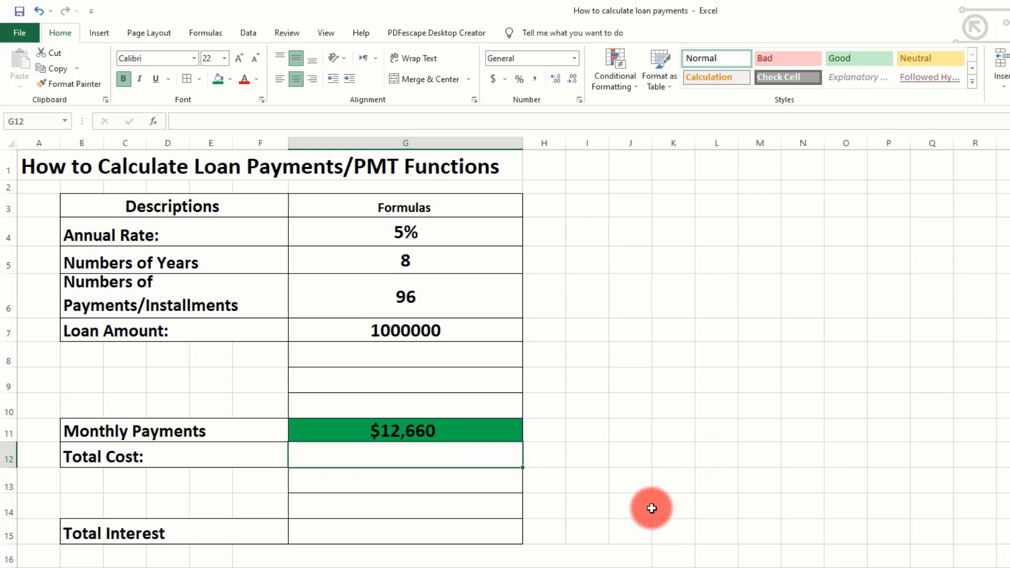
pyautogui.click(648, 506)
pyautogui.click(444, 435)
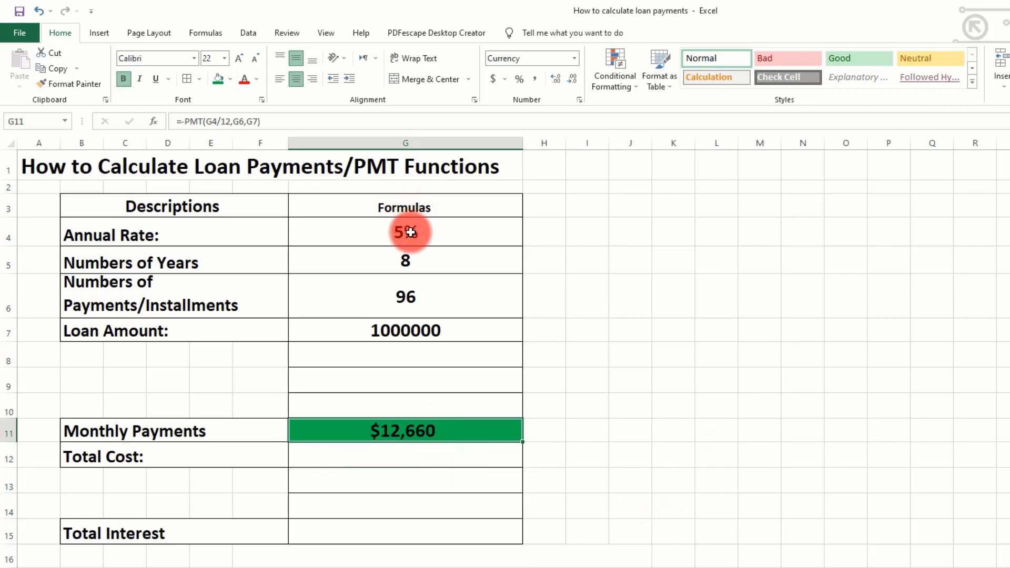
# - Calculate the total cost in cell G12 with the formula =G11*G6, multiplying the monthly payment by the number of payments
pyautogui.click(389, 459)
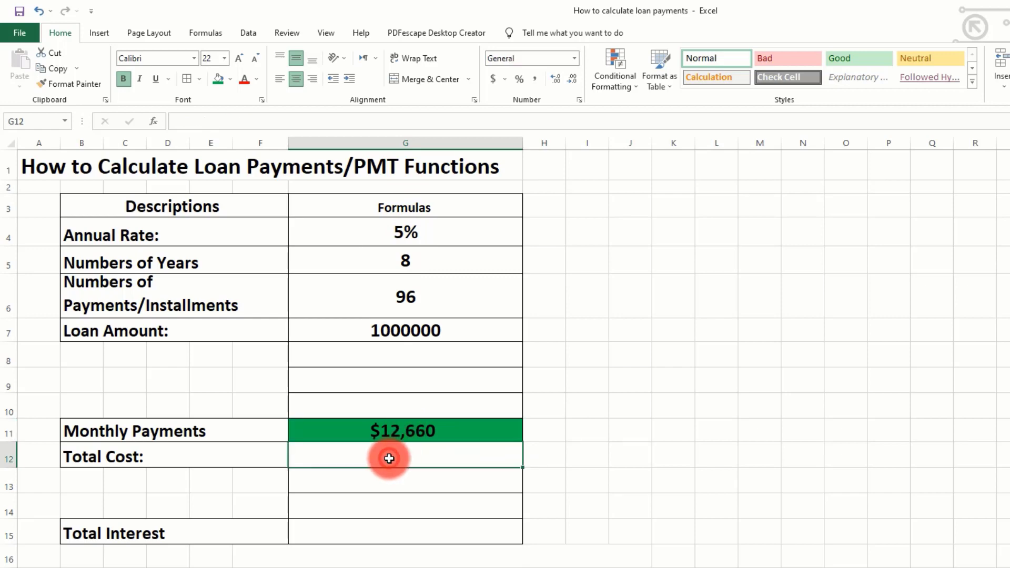
pyautogui.write('=')
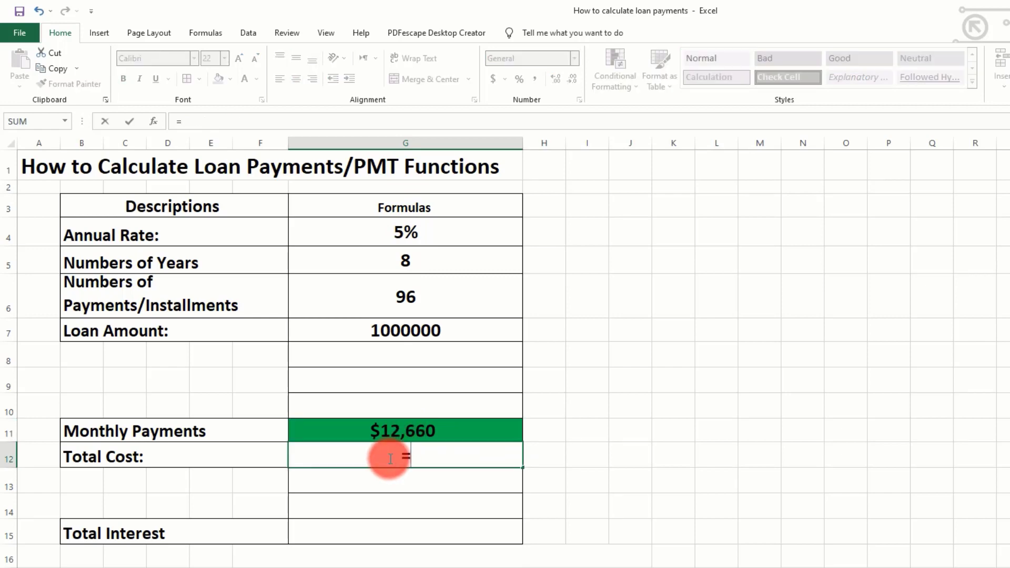
pyautogui.click(413, 434)
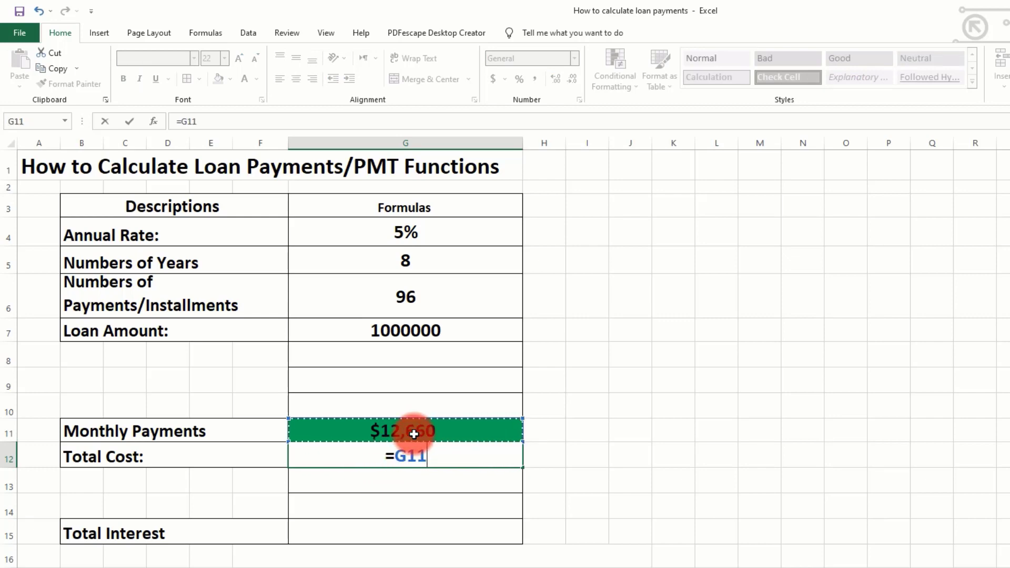
pyautogui.write('*')
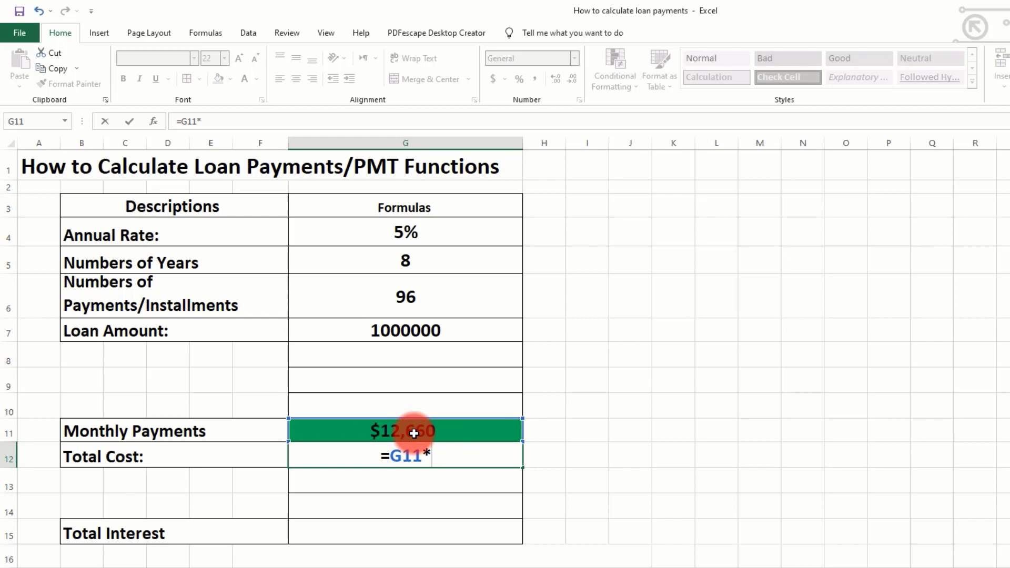
pyautogui.click(407, 298)
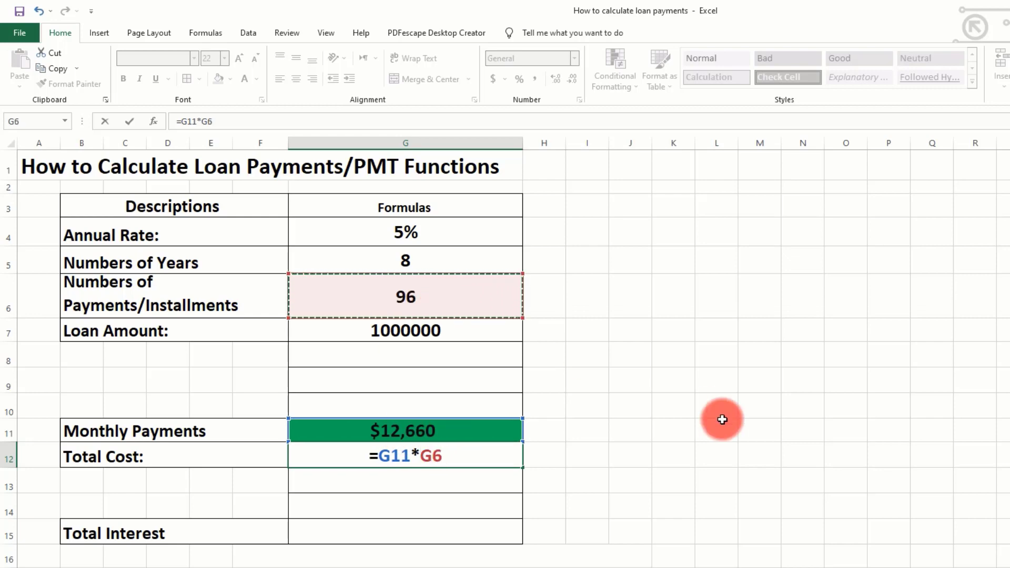
pyautogui.press('Return')
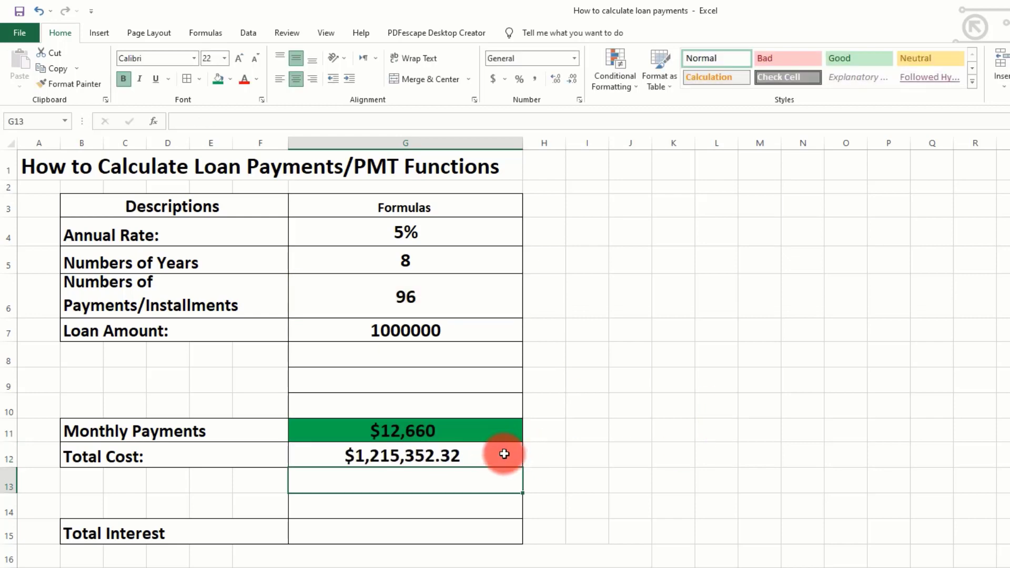
pyautogui.click(620, 478)
# - Format the total cost in cell G12 to show no decimal places
pyautogui.click(499, 455)
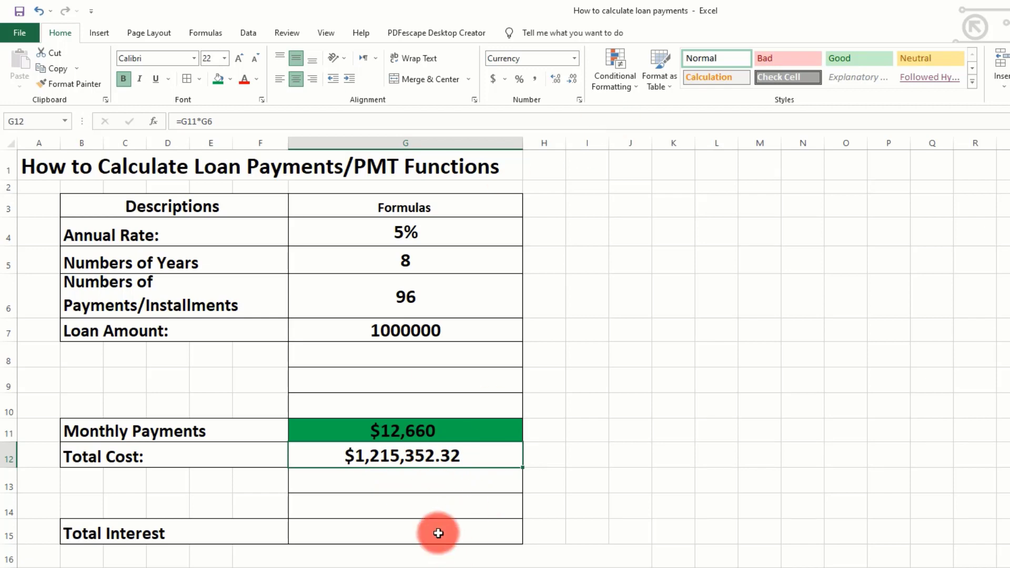
pyautogui.click(560, 81)
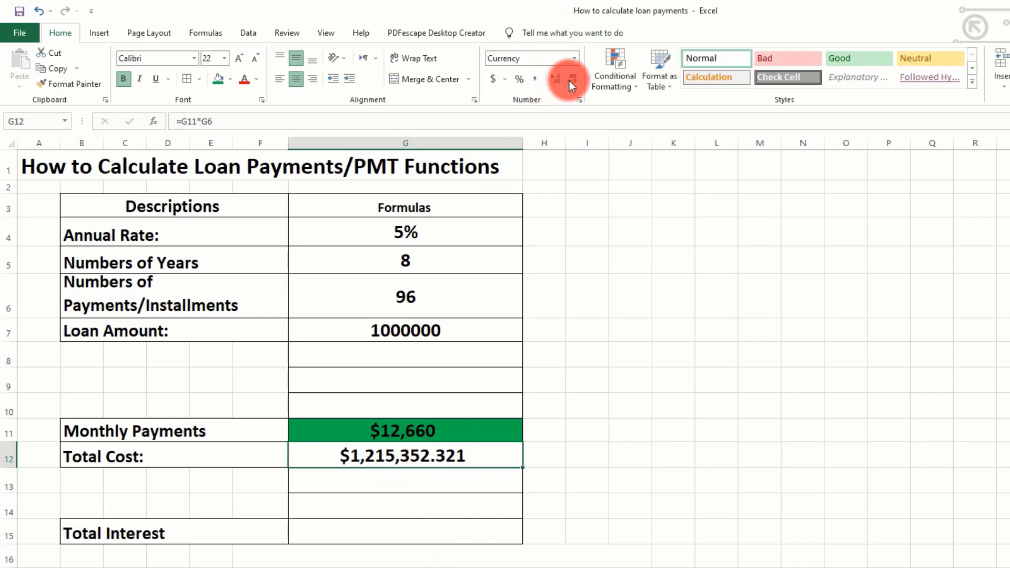
pyautogui.click(569, 80)
pyautogui.click(570, 80)
pyautogui.click(569, 80)
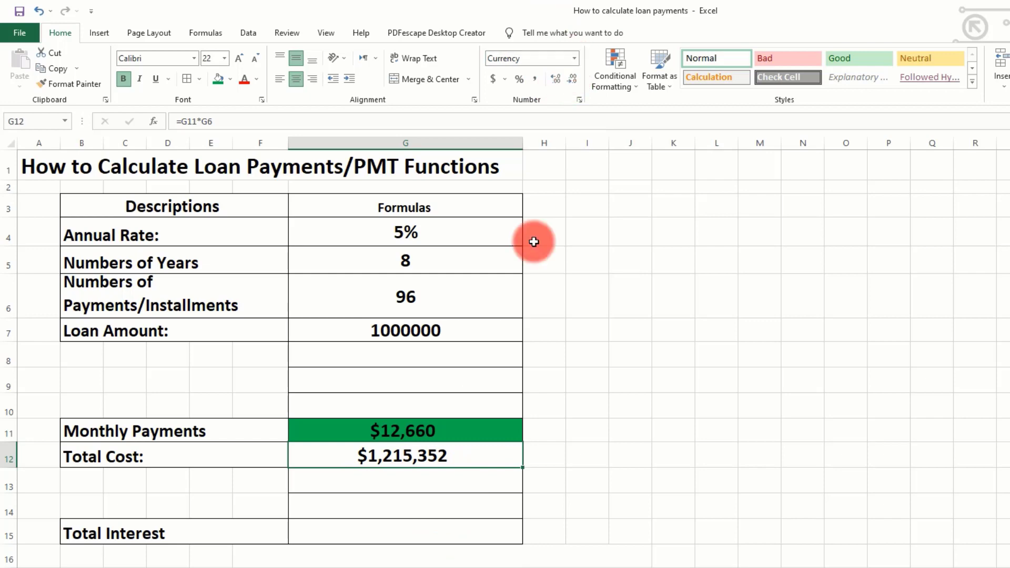
pyautogui.click(654, 567)
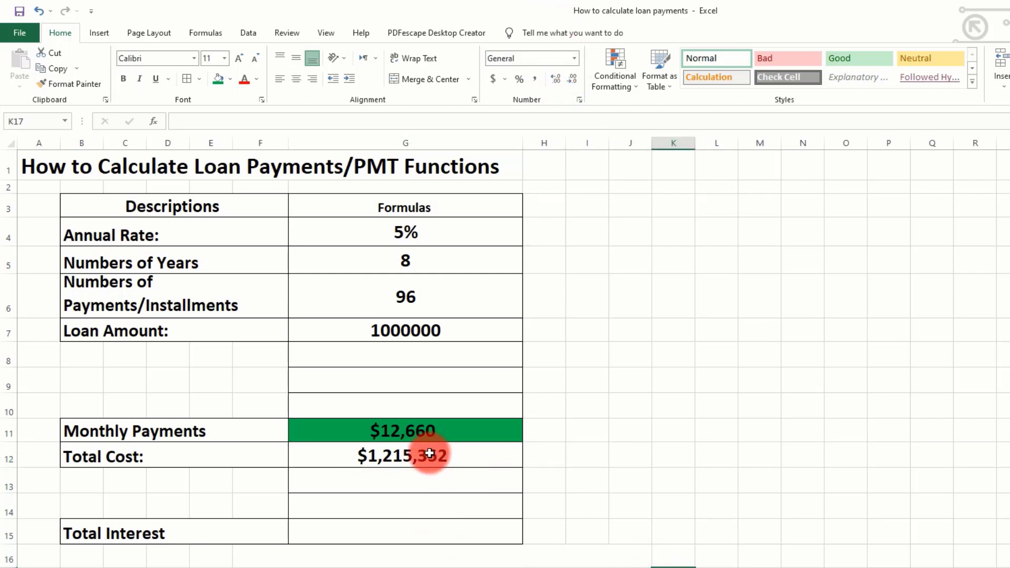
pyautogui.click(418, 331)
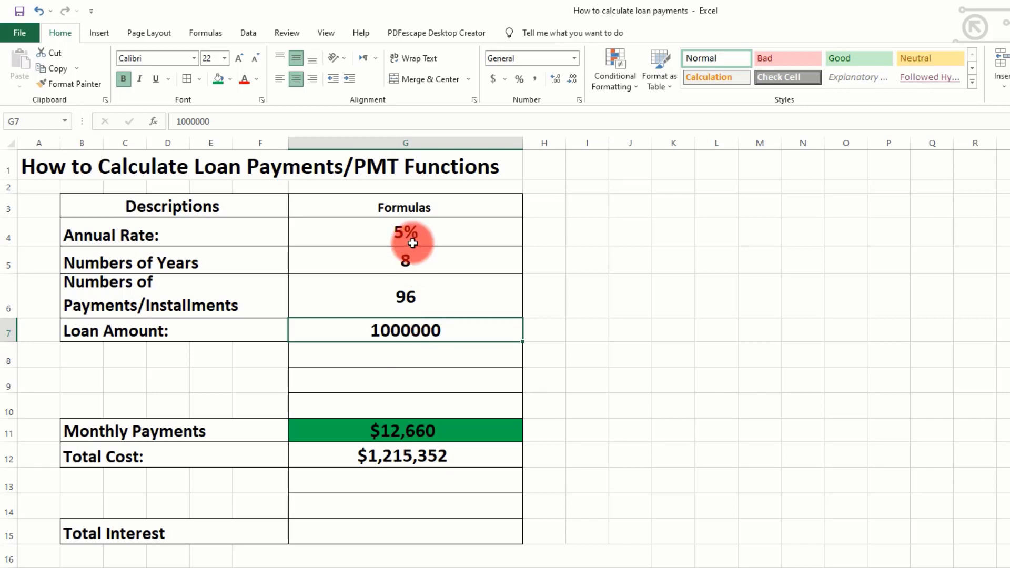
pyautogui.click(415, 260)
pyautogui.click(418, 233)
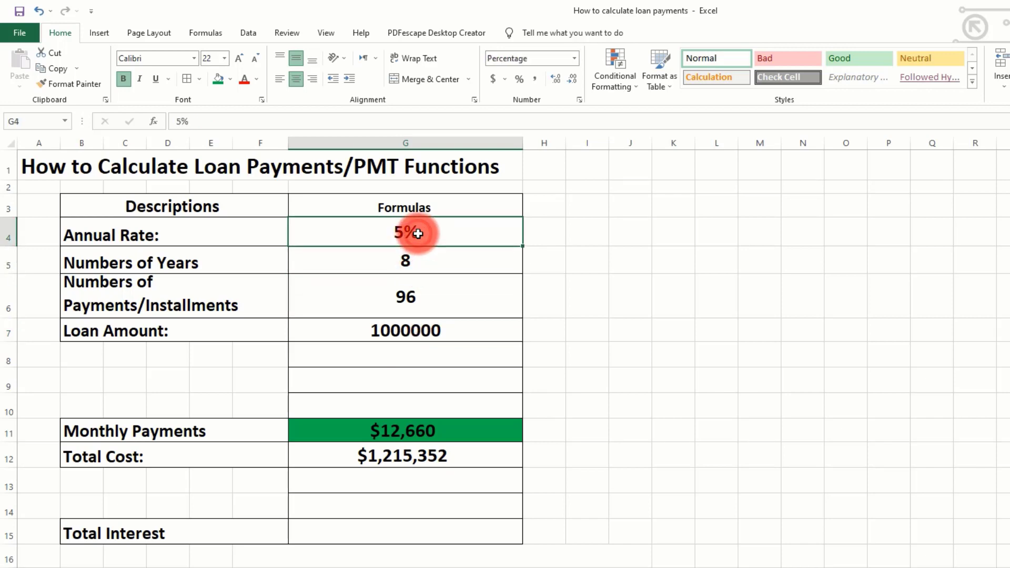
pyautogui.click(444, 433)
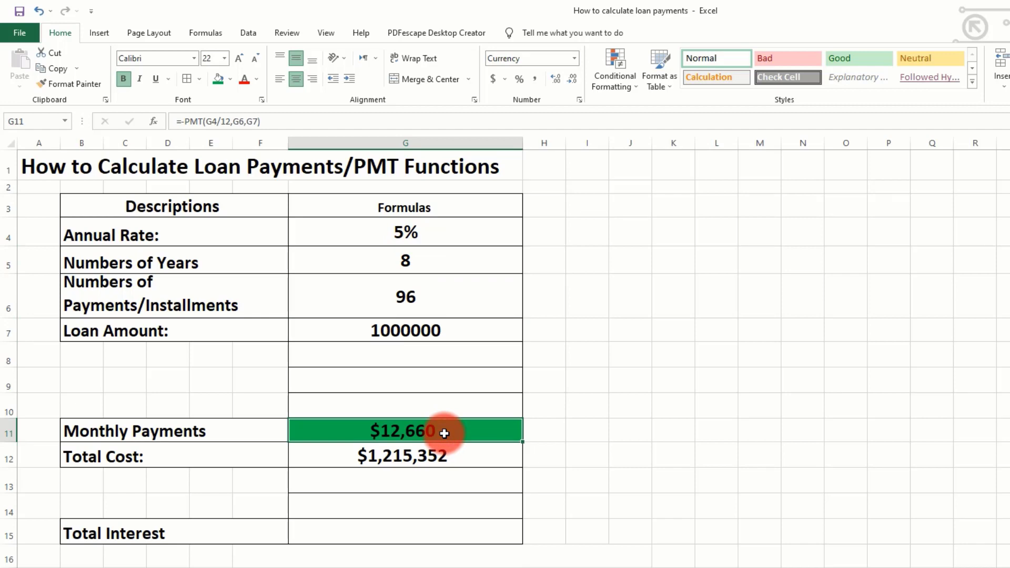
# - Fill the total cost cell G12 with the standard yellow color
pyautogui.click(438, 456)
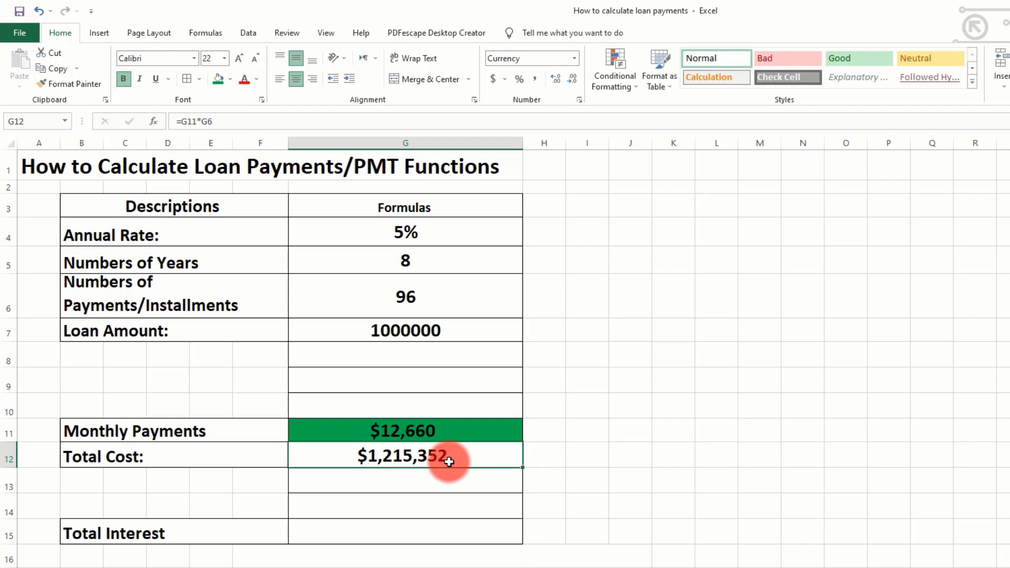
pyautogui.click(230, 79)
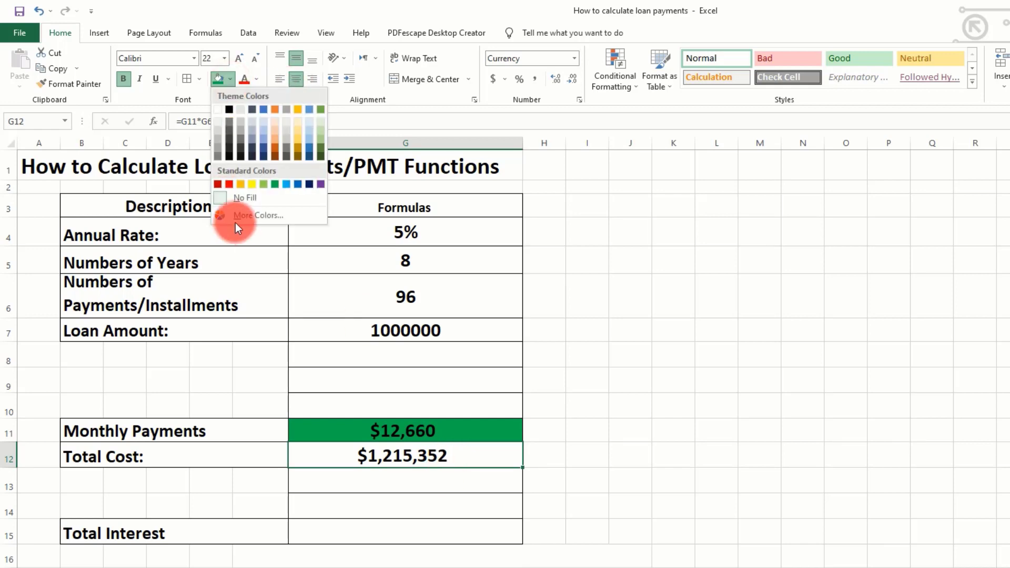
pyautogui.click(252, 185)
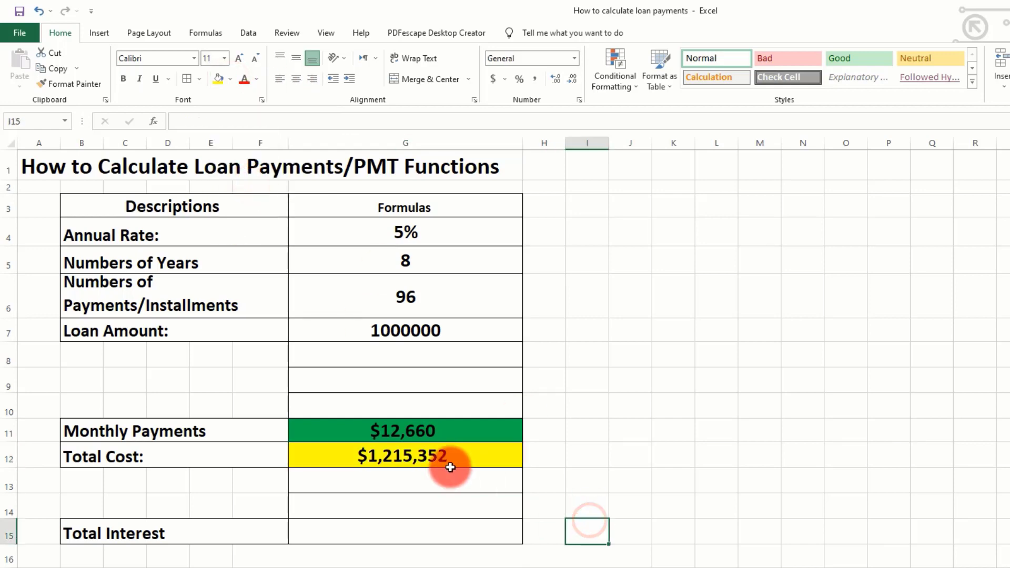
pyautogui.click(613, 481)
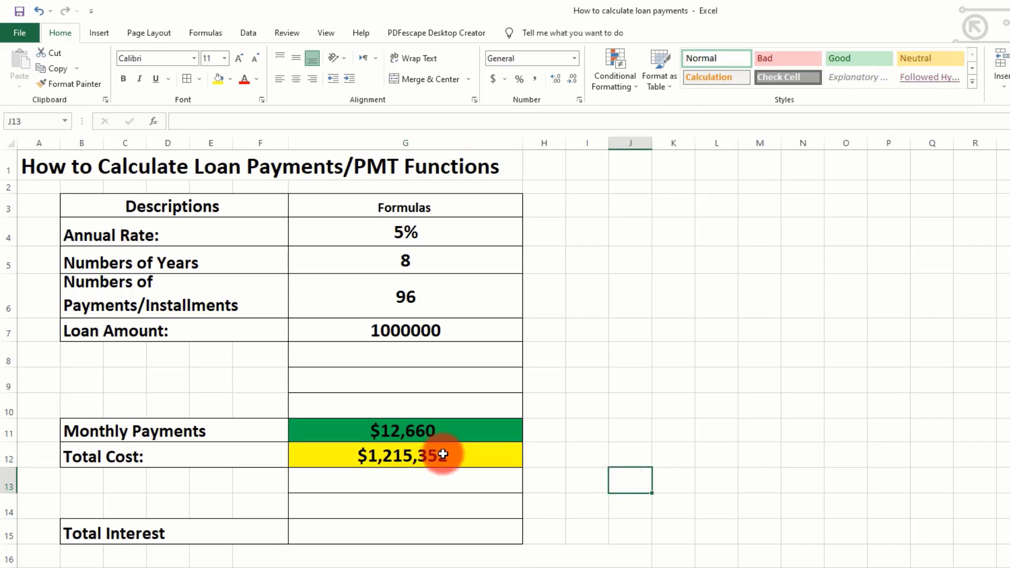
# - Calculate the total interest in cell G15 with the formula =G12-G7, subtracting the loan amount from the total cost
pyautogui.click(395, 534)
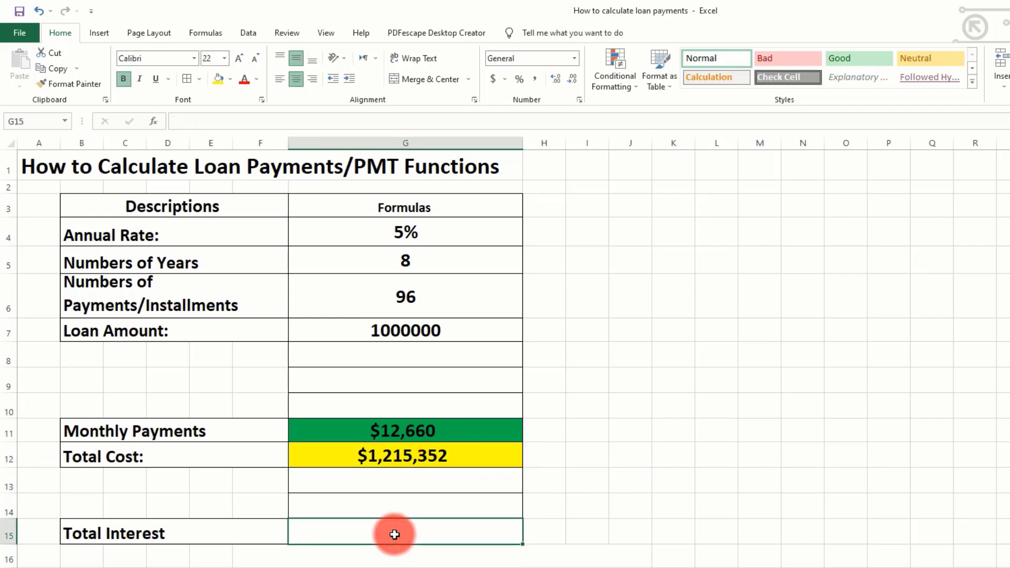
pyautogui.write('=')
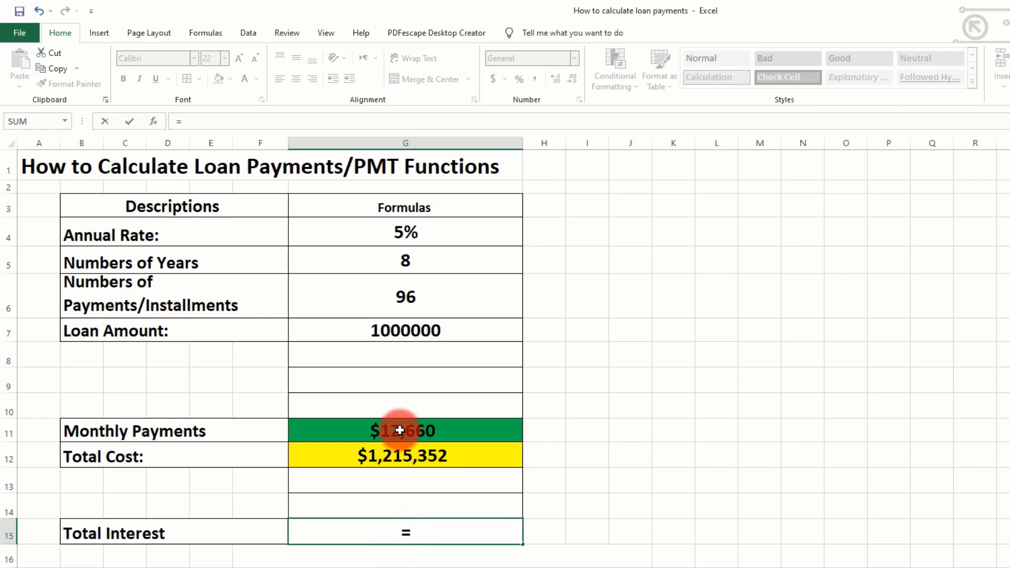
pyautogui.click(403, 460)
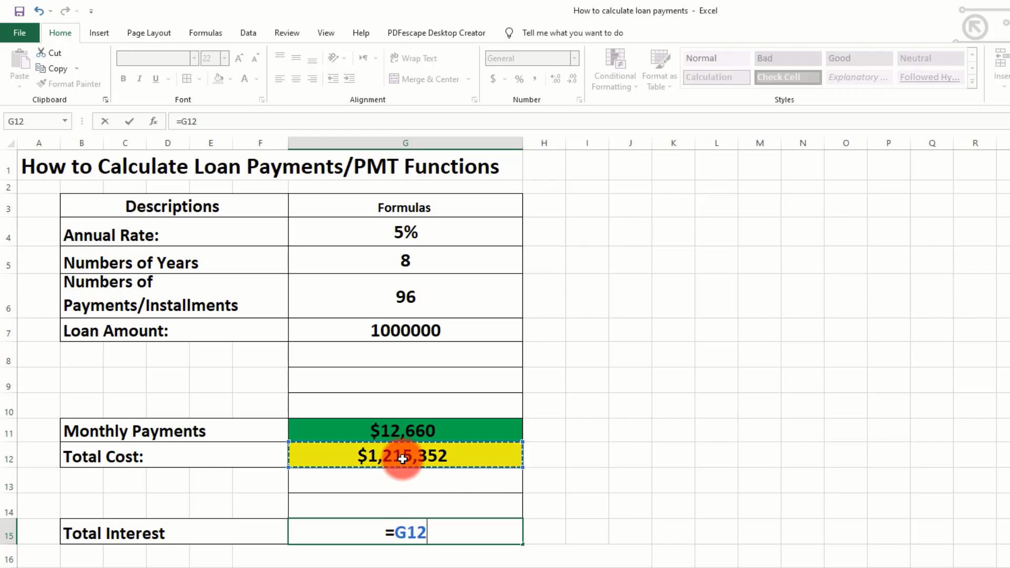
pyautogui.write('-')
pyautogui.click(418, 326)
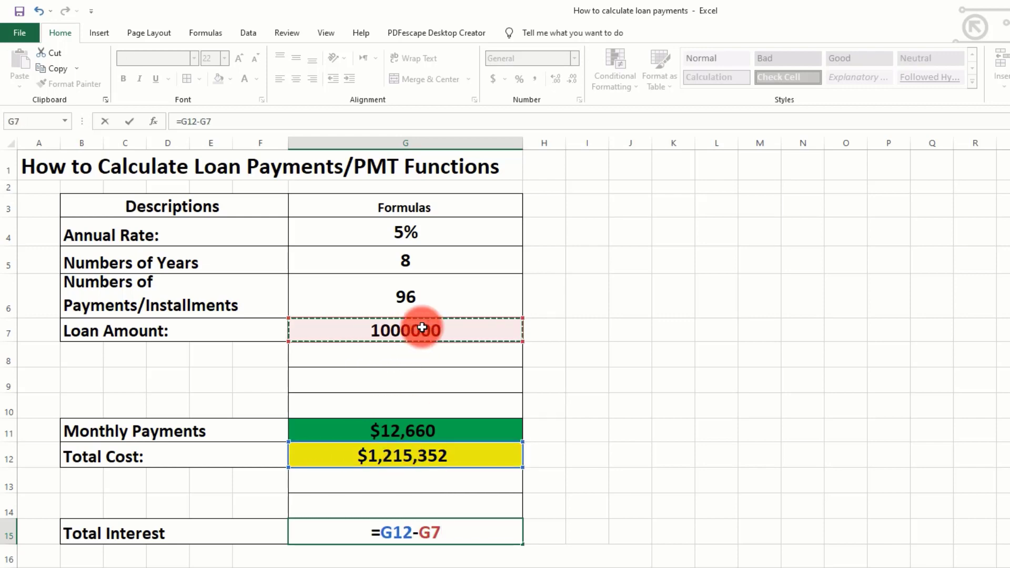
pyautogui.press('Return')
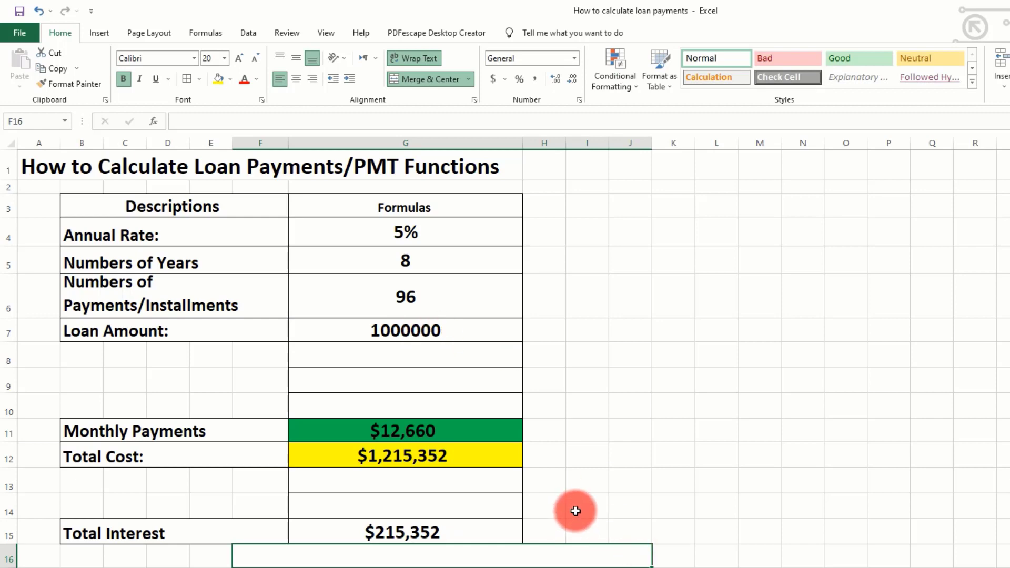
# - Review the total interest formula against the annual rate, number of years, loan amount and monthly payment cells
pyautogui.click(459, 527)
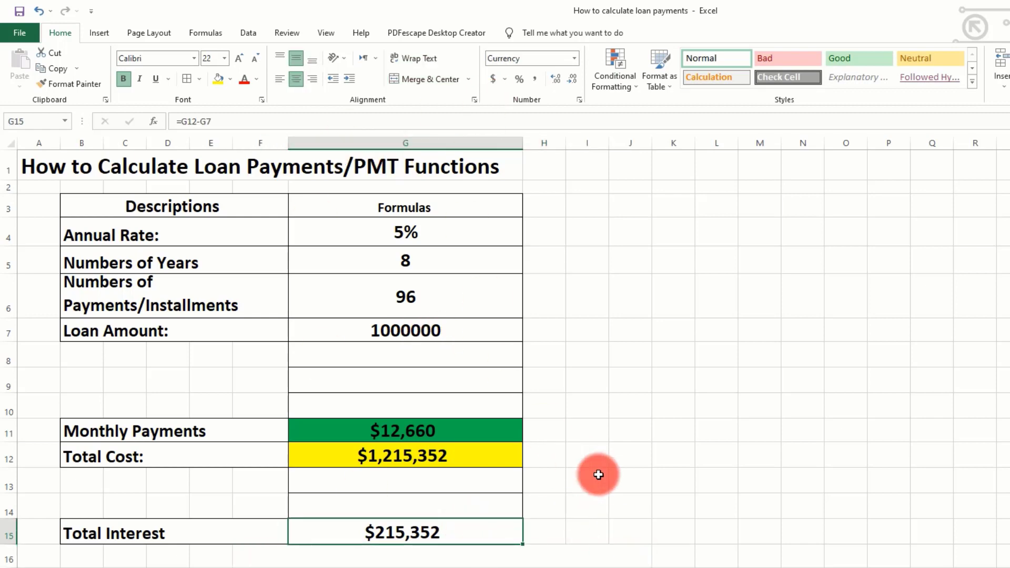
pyautogui.click(659, 492)
pyautogui.click(418, 535)
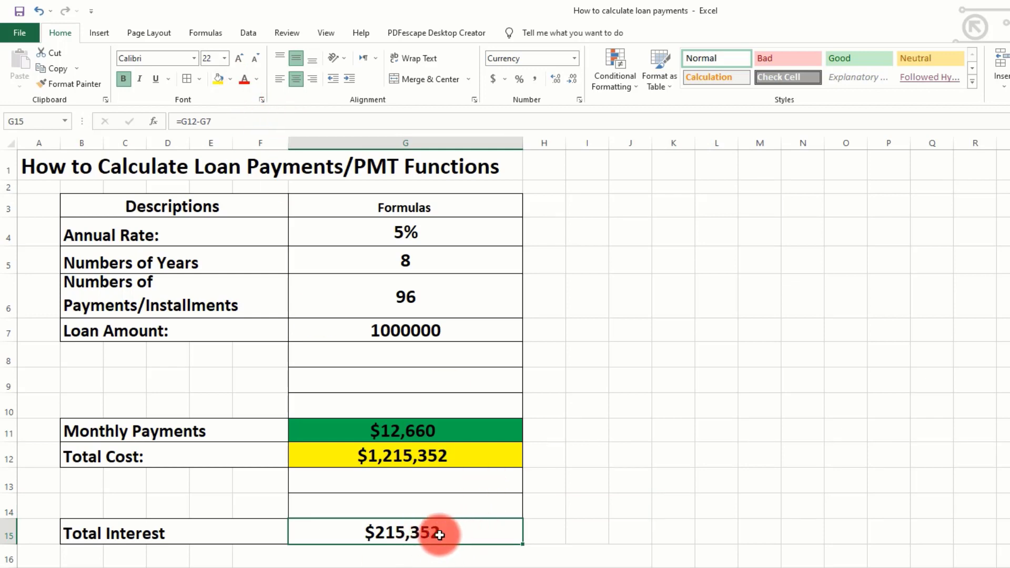
pyautogui.click(420, 235)
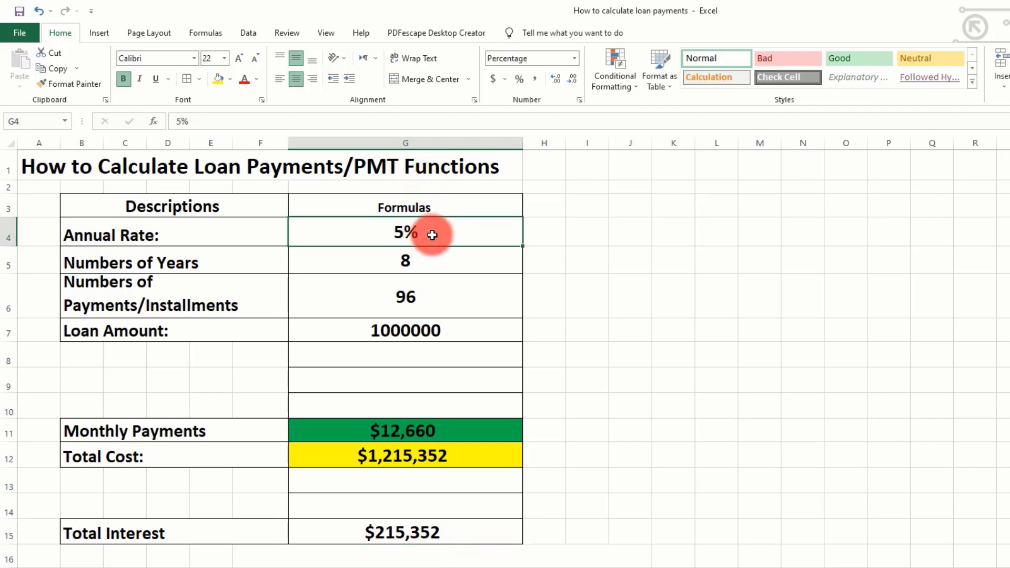
pyautogui.click(422, 265)
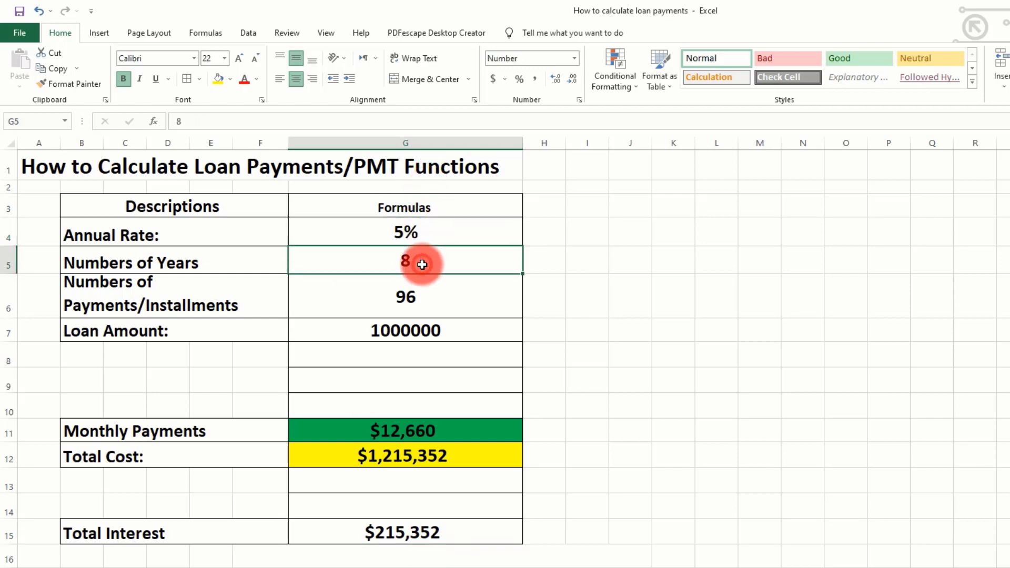
pyautogui.click(423, 331)
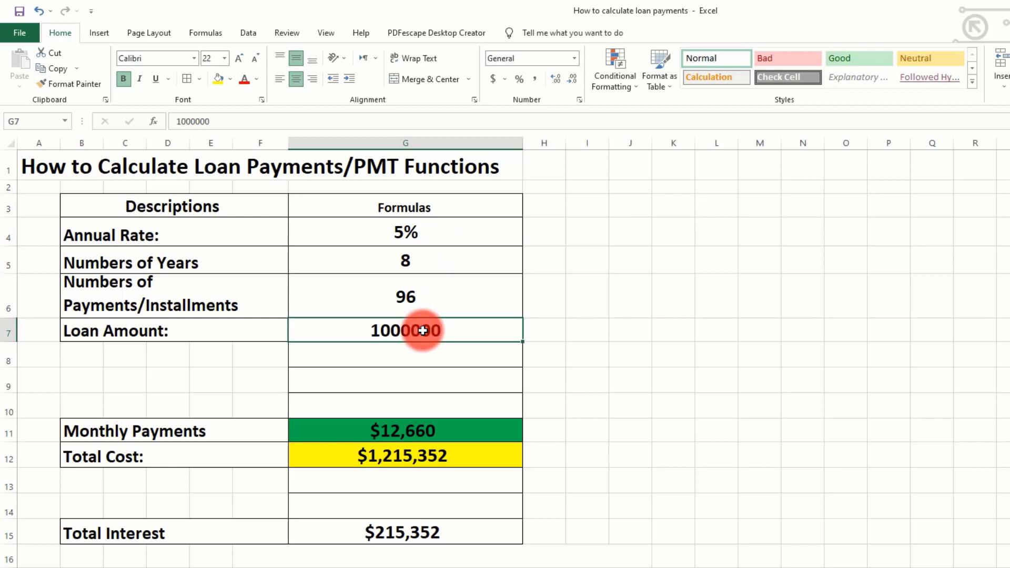
pyautogui.click(426, 235)
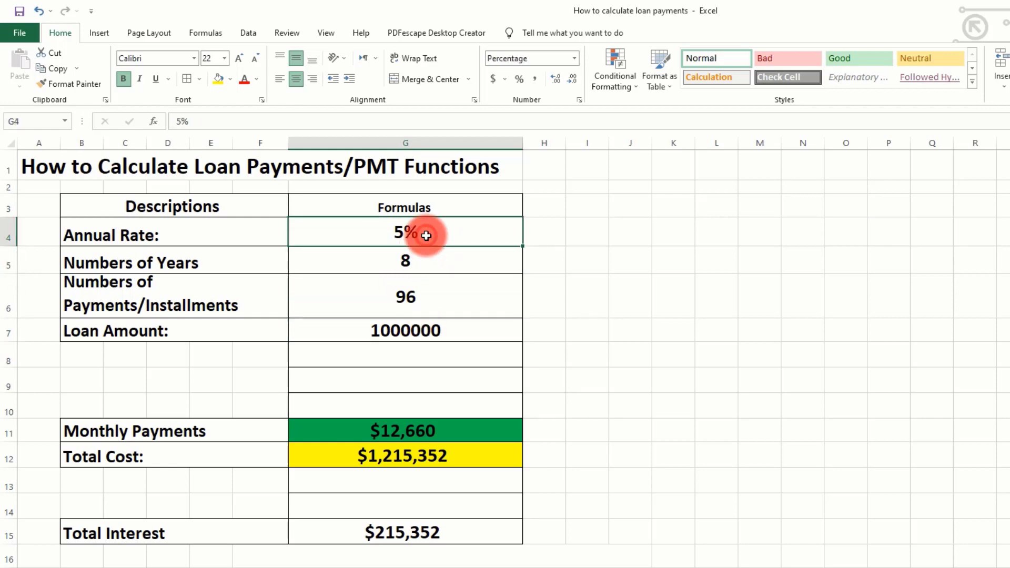
pyautogui.click(447, 530)
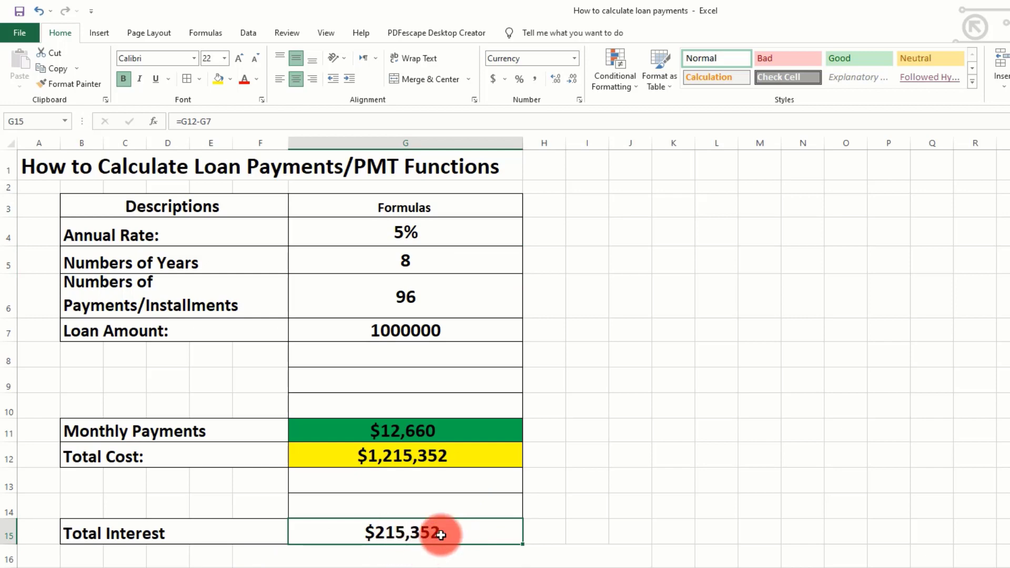
pyautogui.click(415, 427)
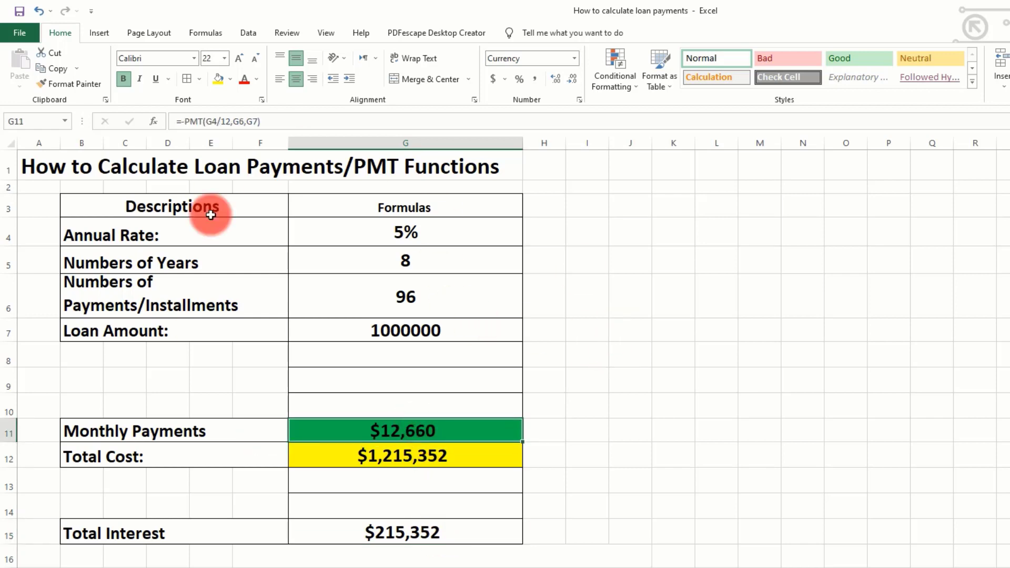
pyautogui.click(610, 366)
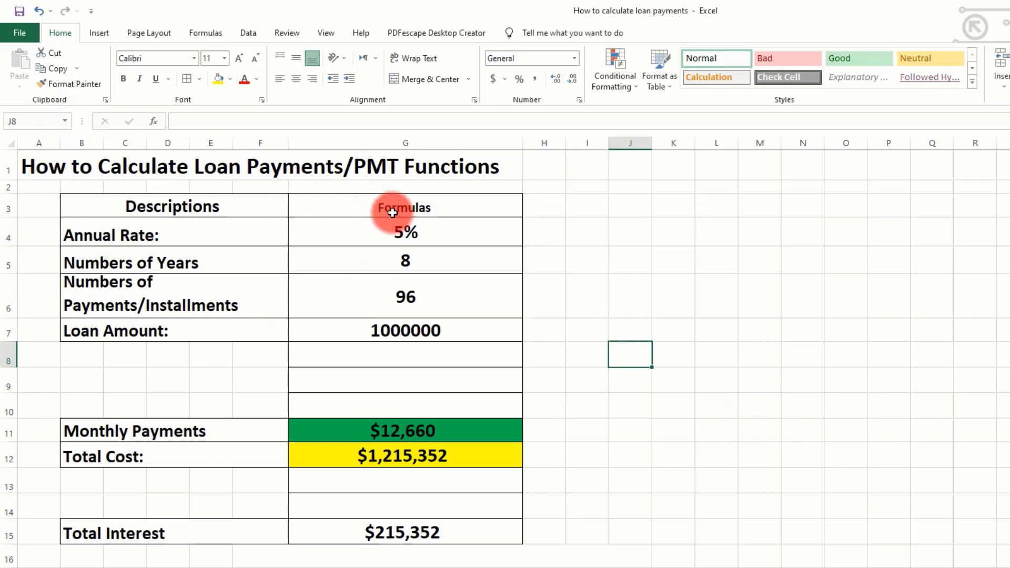
pyautogui.click(667, 403)
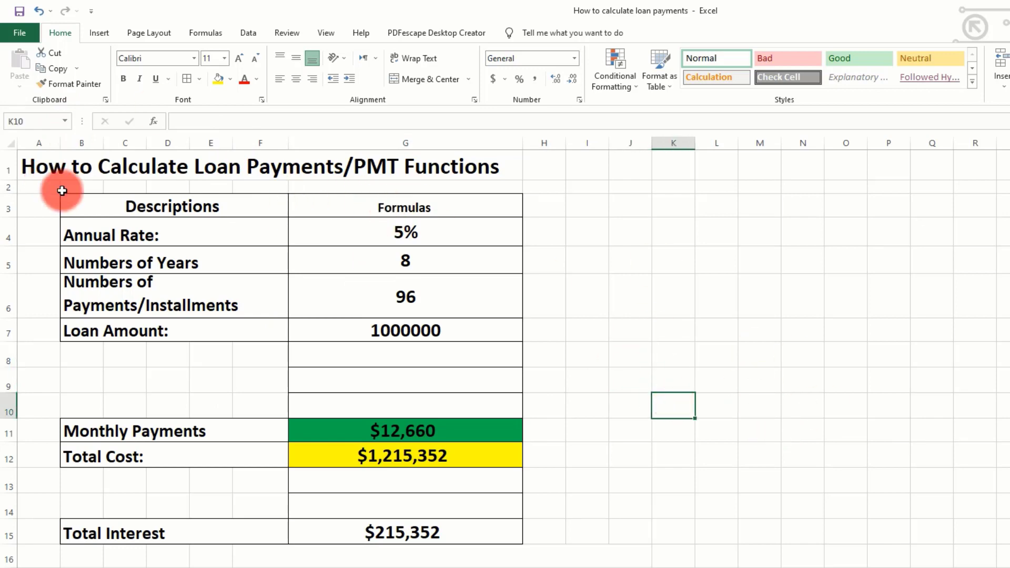
# - Merge and center the sheet title across cells A1 to H1
pyautogui.moveTo(45, 169); pyautogui.dragTo(532, 169)
pyautogui.click(416, 80)
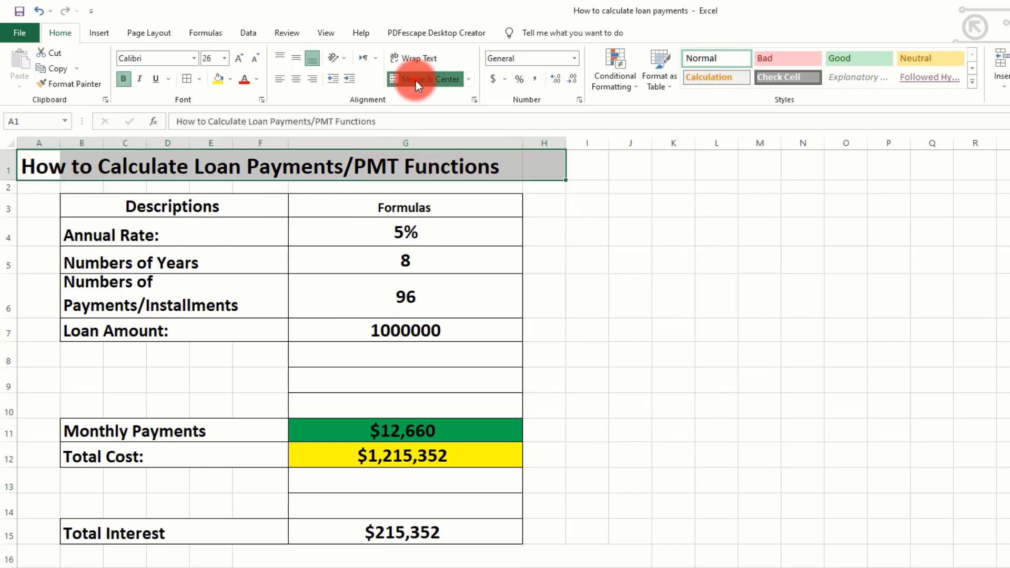
pyautogui.click(674, 386)
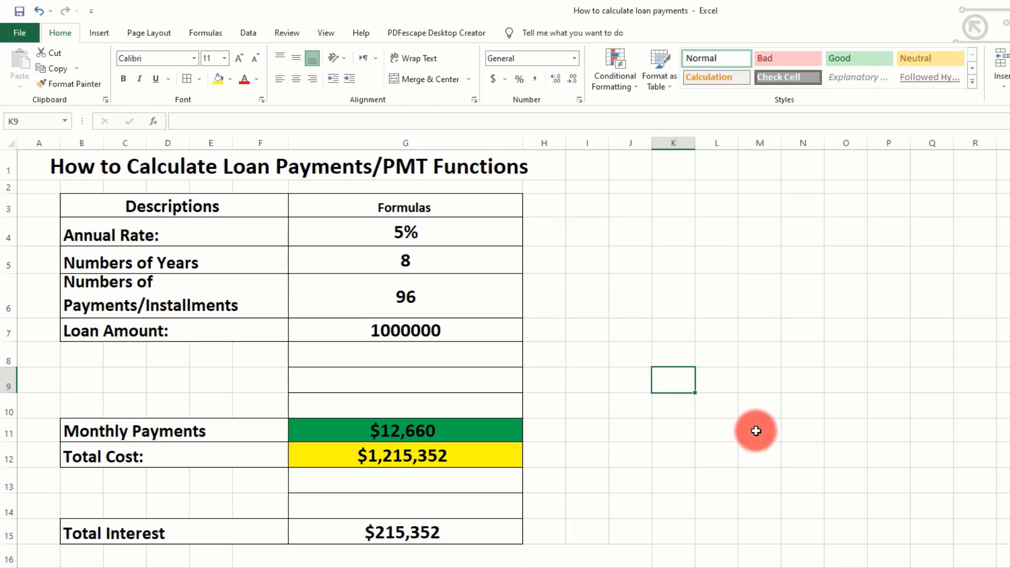
# - Set up the page as Letter 8.5" x 11" in portrait orientation with Normal margins
pyautogui.click(148, 34)
pyautogui.click(185, 87)
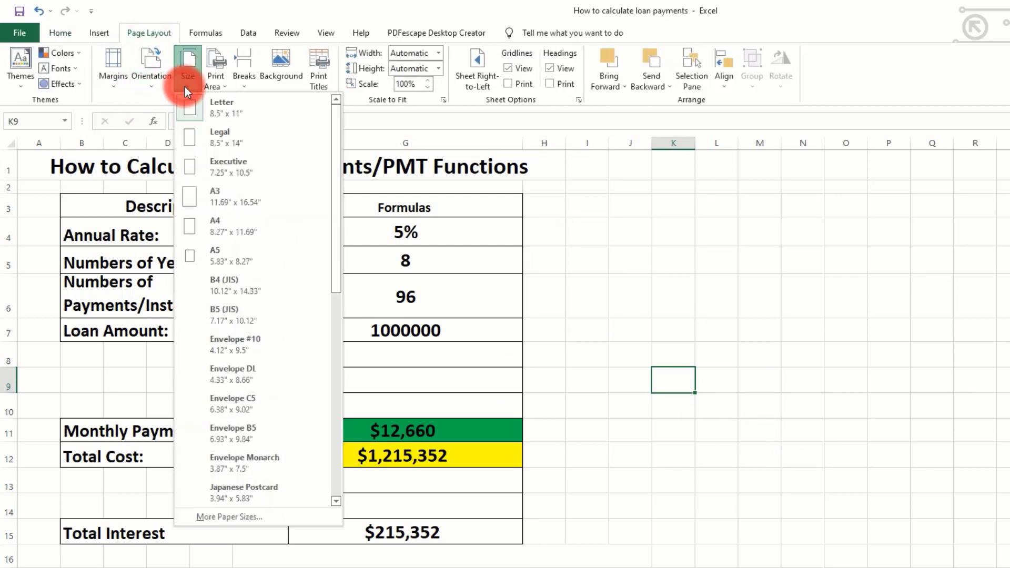
pyautogui.click(227, 108)
pyautogui.click(155, 90)
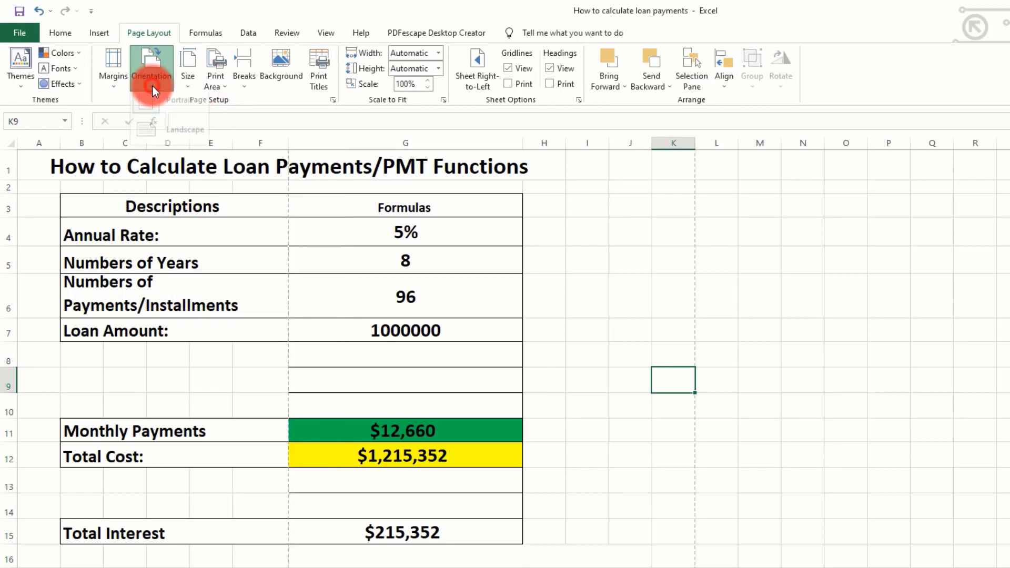
pyautogui.click(167, 114)
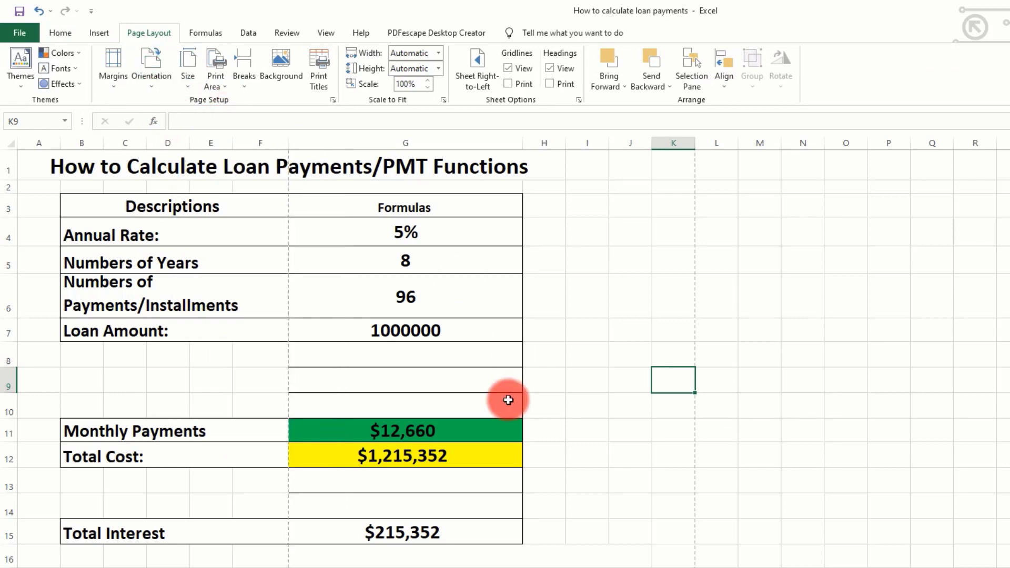
pyautogui.click(111, 85)
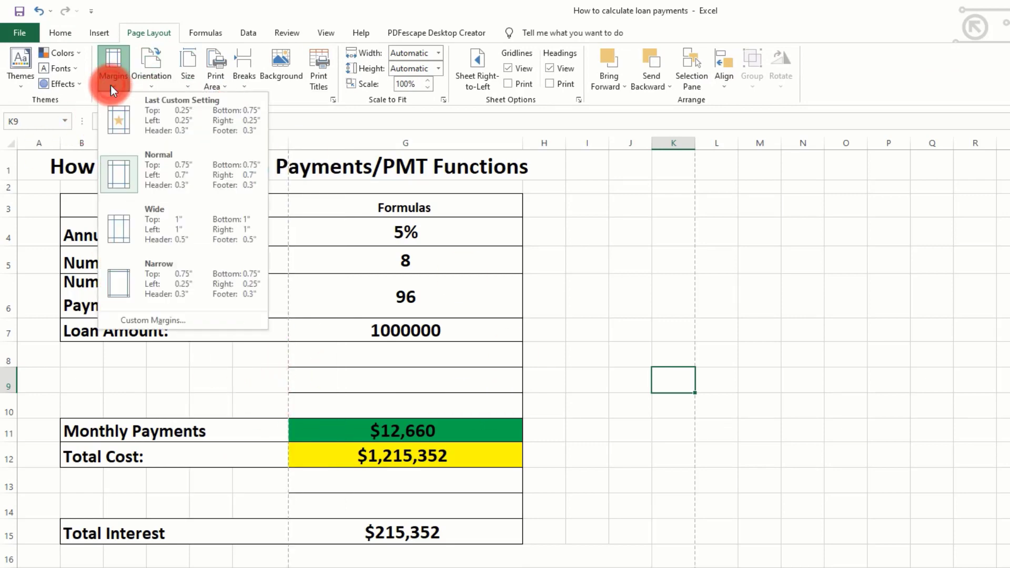
pyautogui.click(158, 166)
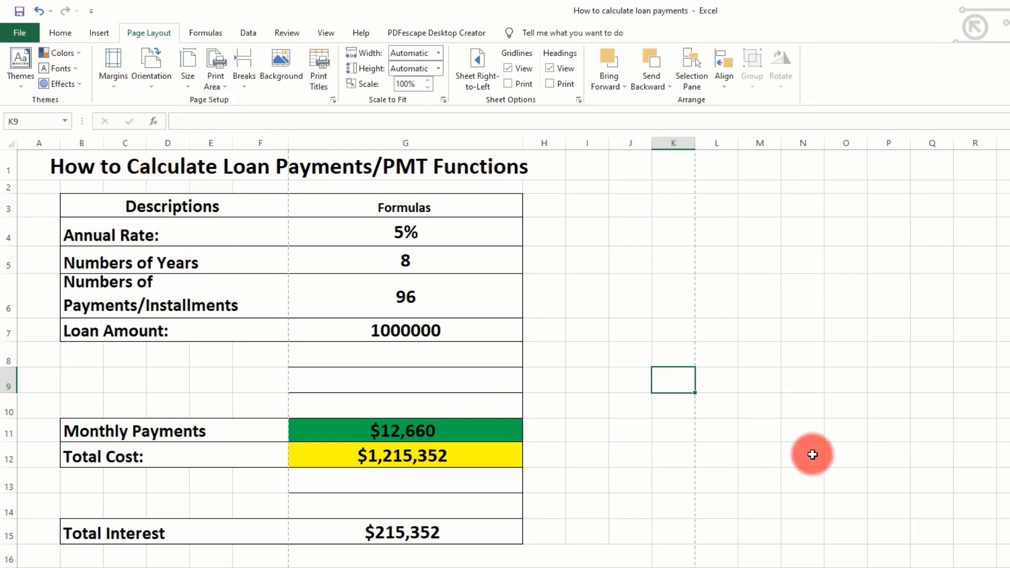
# - Check in the print preview how the loan sheet fits on the page, and return to the worksheet
pyautogui.click(15, 35)
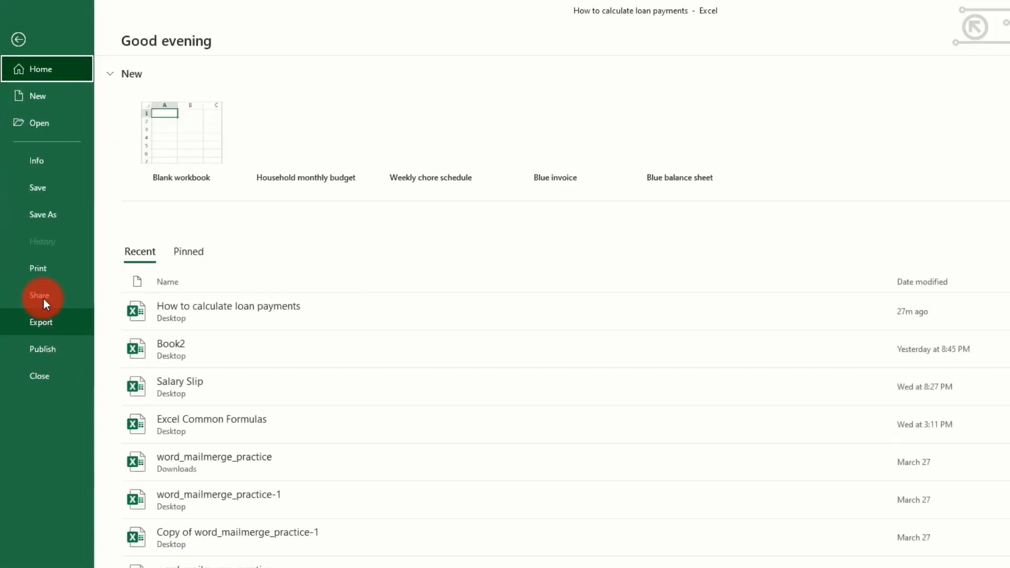
pyautogui.click(38, 267)
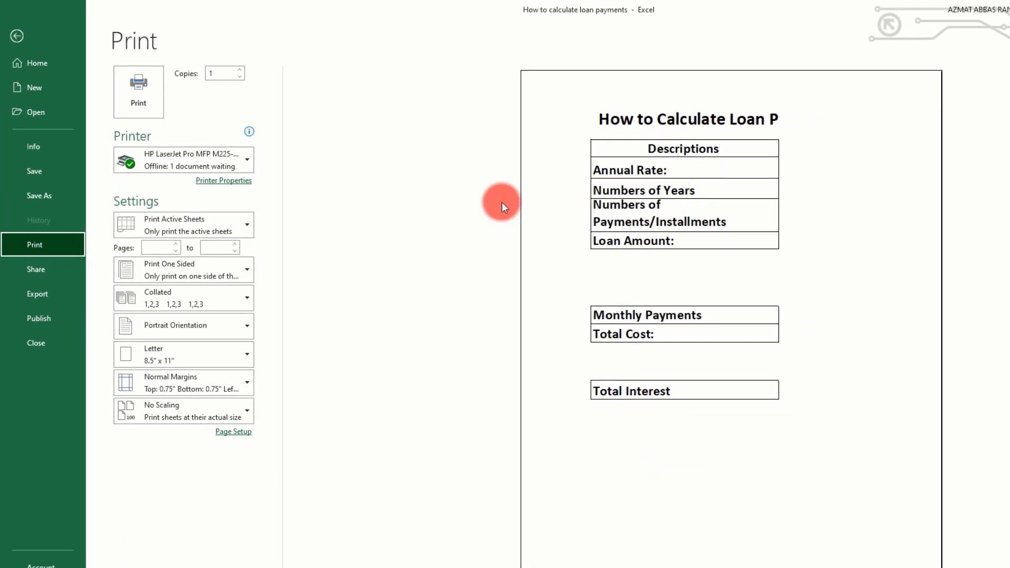
pyautogui.click(17, 35)
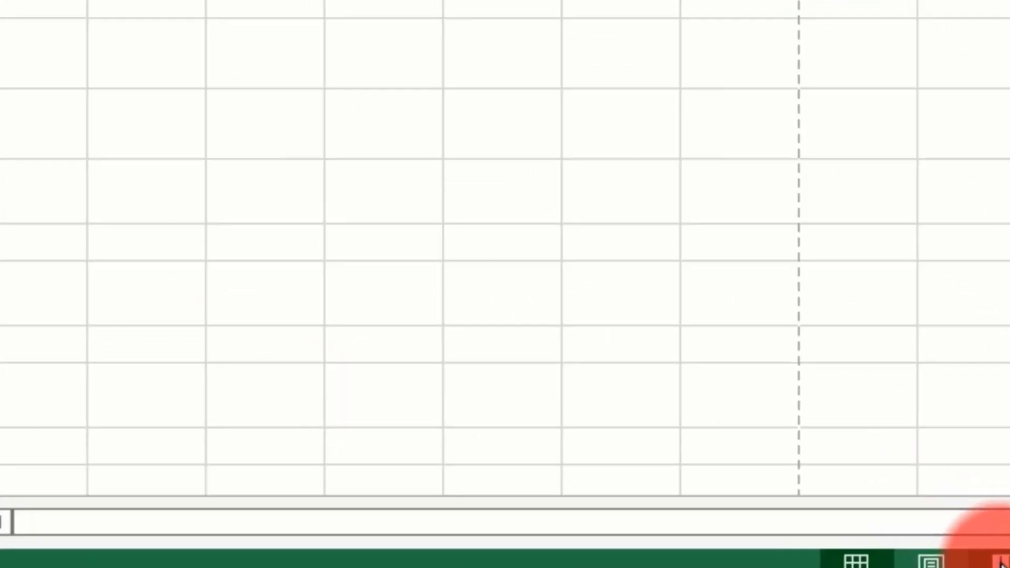
# - In Page Break Preview, extend page 1 through column H and pull the print area's outer edge in to column H
pyautogui.click(948, 541)
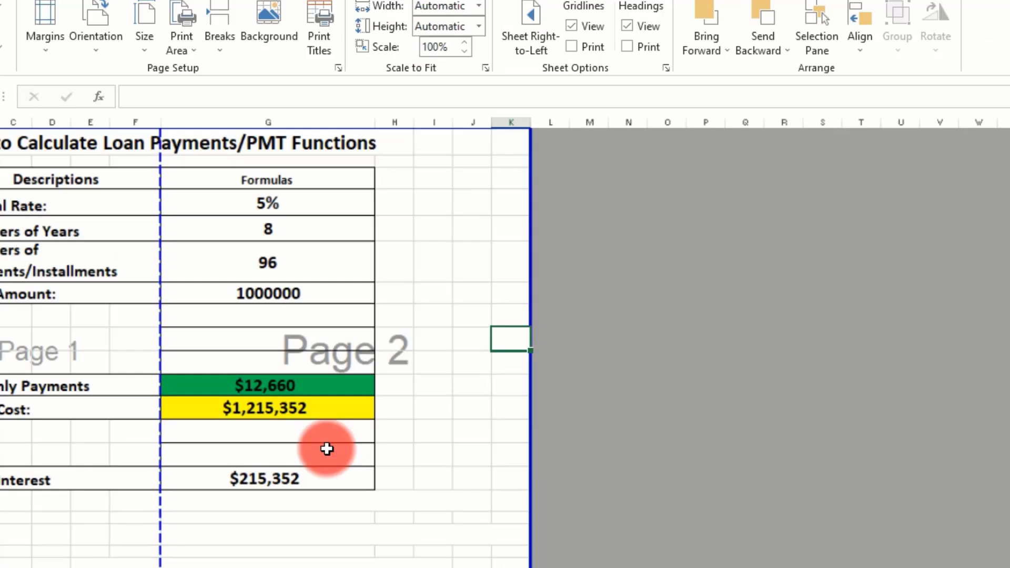
pyautogui.moveTo(162, 432); pyautogui.dragTo(435, 444)
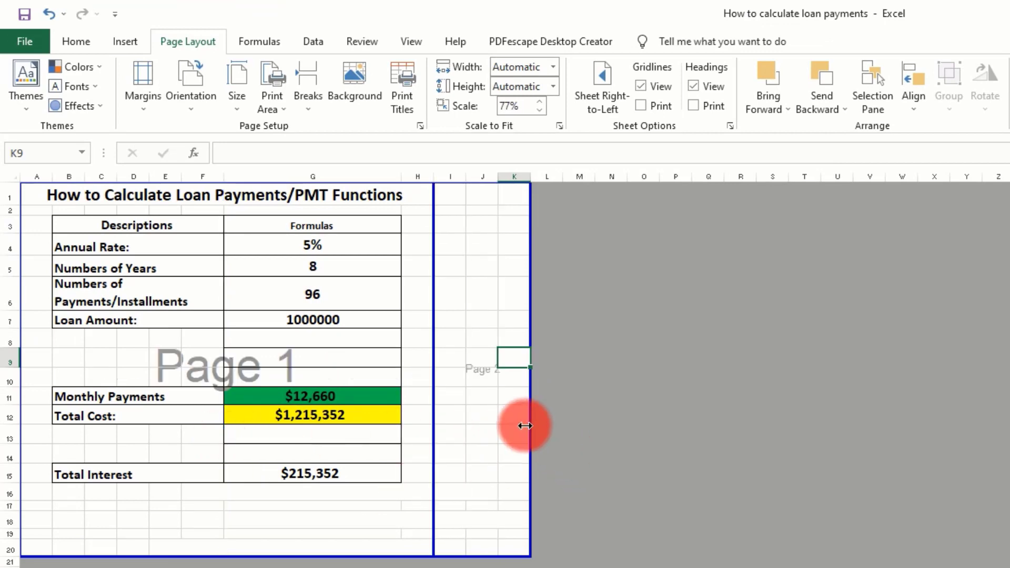
pyautogui.moveTo(525, 423); pyautogui.dragTo(435, 427)
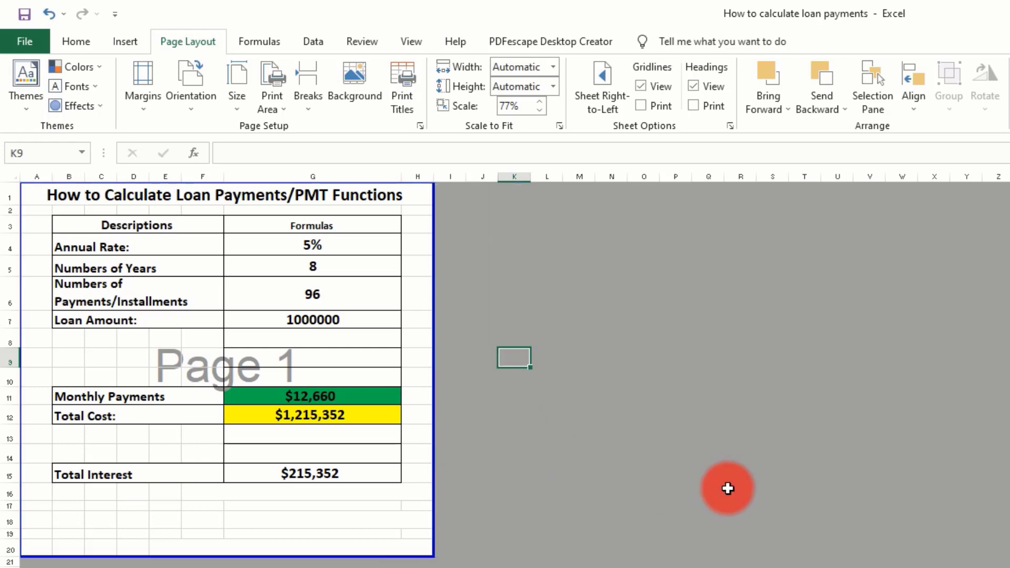
# - Preview the printout again to check the whole loan table on one page, and return to the worksheet
pyautogui.click(21, 42)
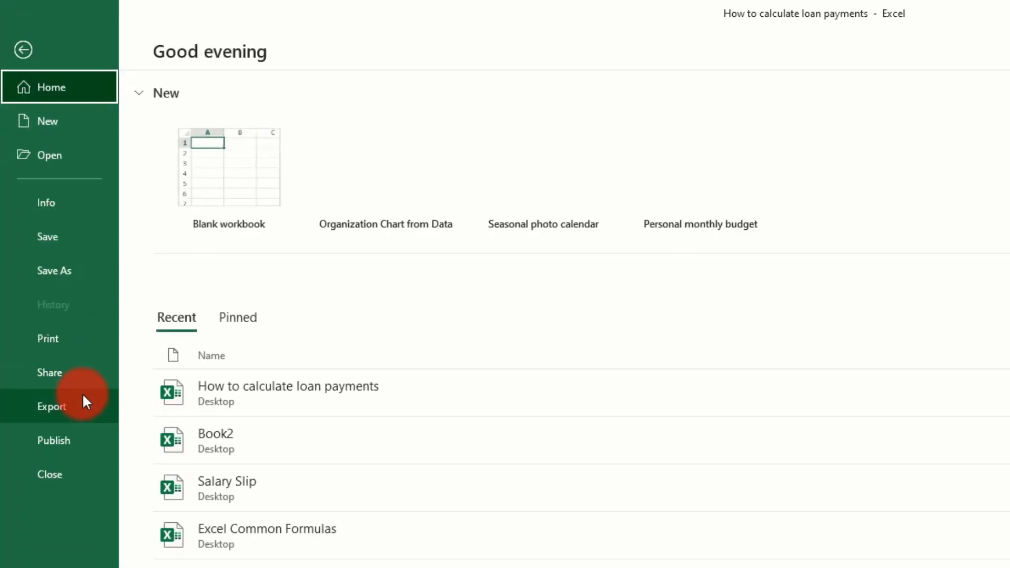
pyautogui.click(40, 341)
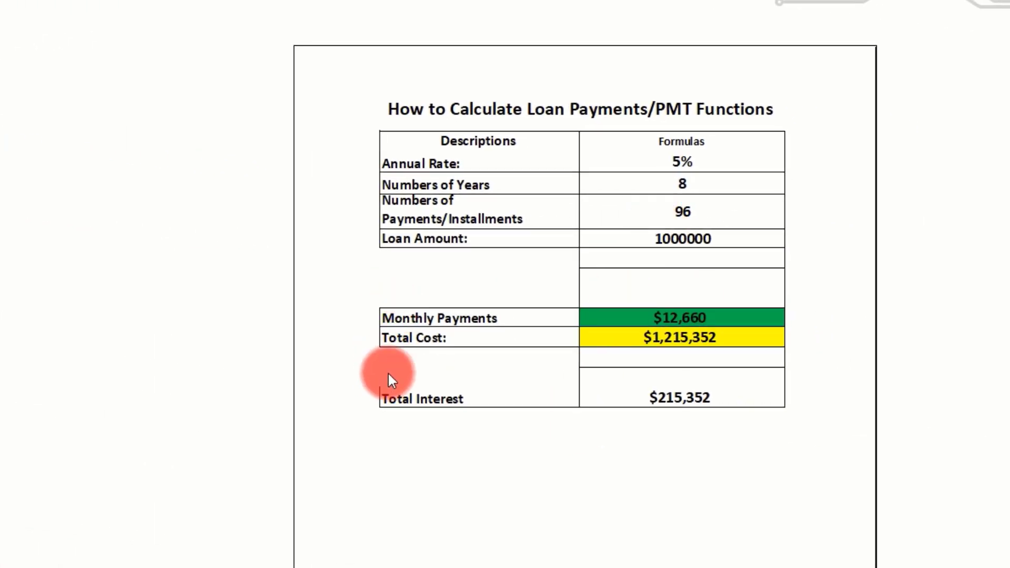
pyautogui.press('Escape')
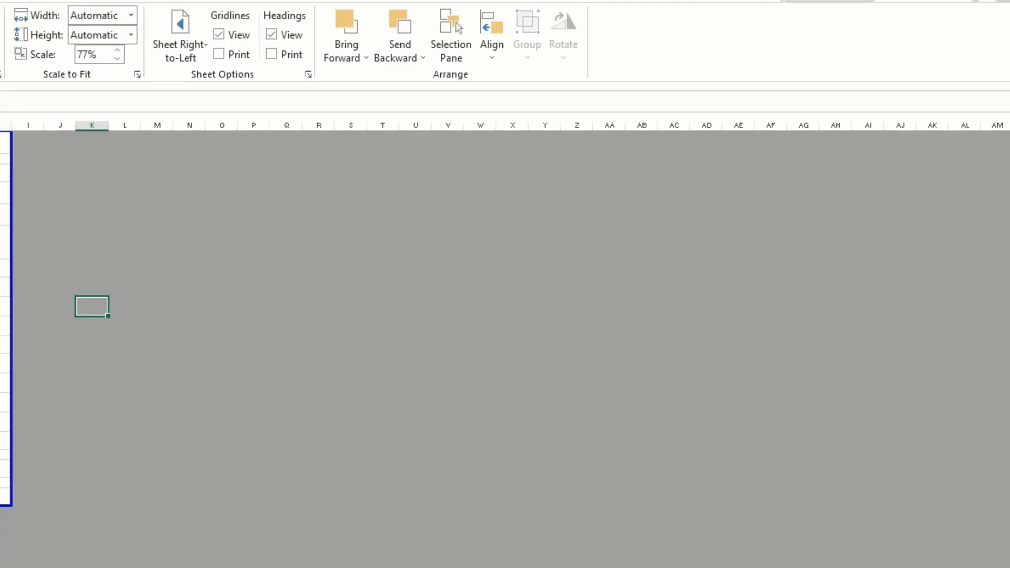